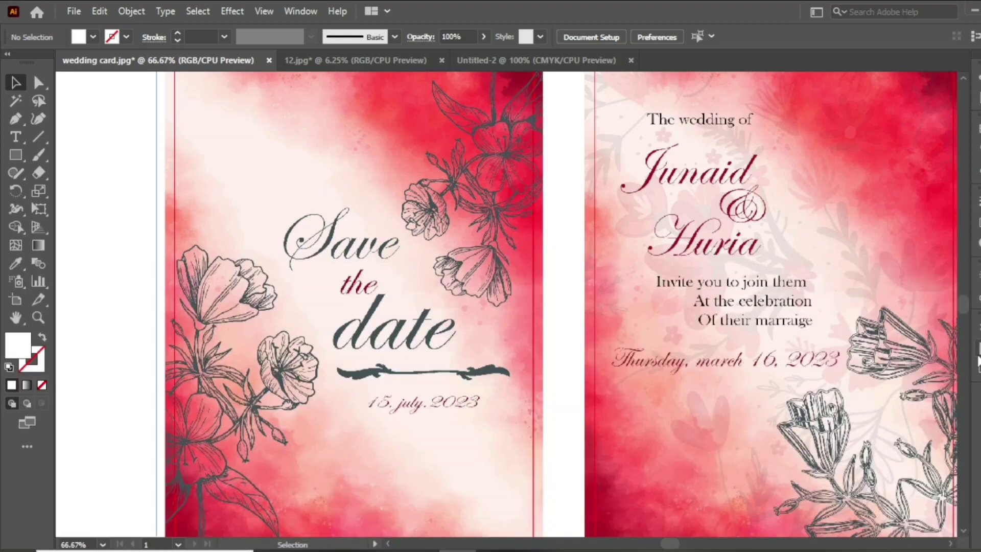
- Zoom out and back in on the two wedding cards, then bring up the 12.jpg document
{"action": "key", "text": "ctrl+minus"}
{"action": "key", "text": "ctrl+minus"}
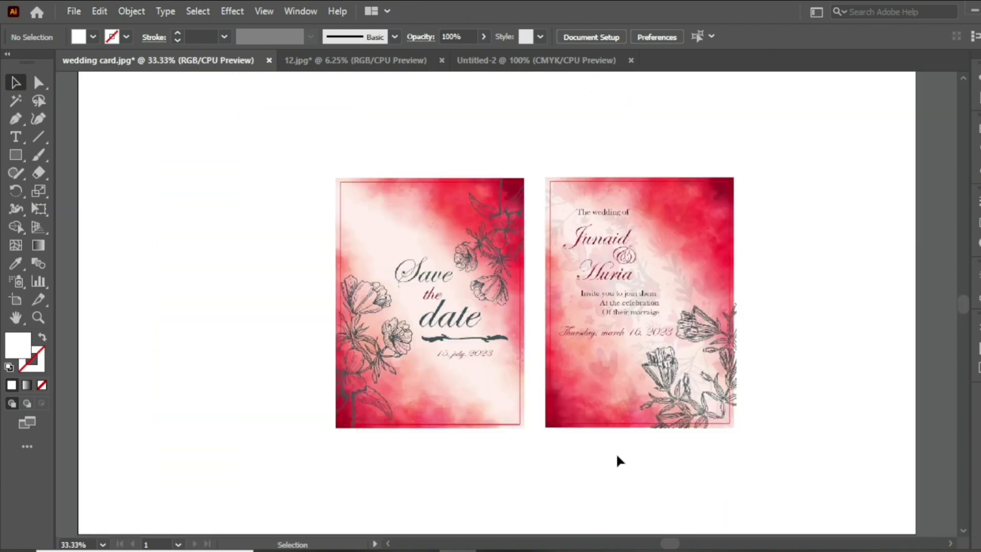
{"action": "left_click_drag", "start_coordinate": [664, 543], "coordinate": [674, 544]}
{"action": "key", "text": "ctrl+plus"}
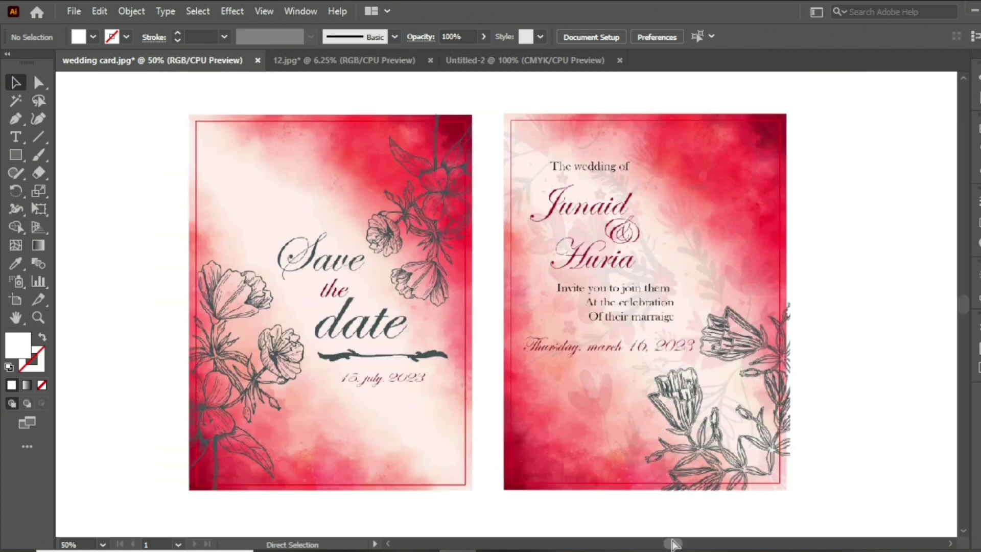
{"action": "key", "text": "ctrl+plus"}
{"action": "scroll", "coordinate": [651, 521], "scroll_direction": "up", "scroll_amount": 2}
{"action": "scroll", "coordinate": [651, 521], "scroll_direction": "down", "scroll_amount": 2}
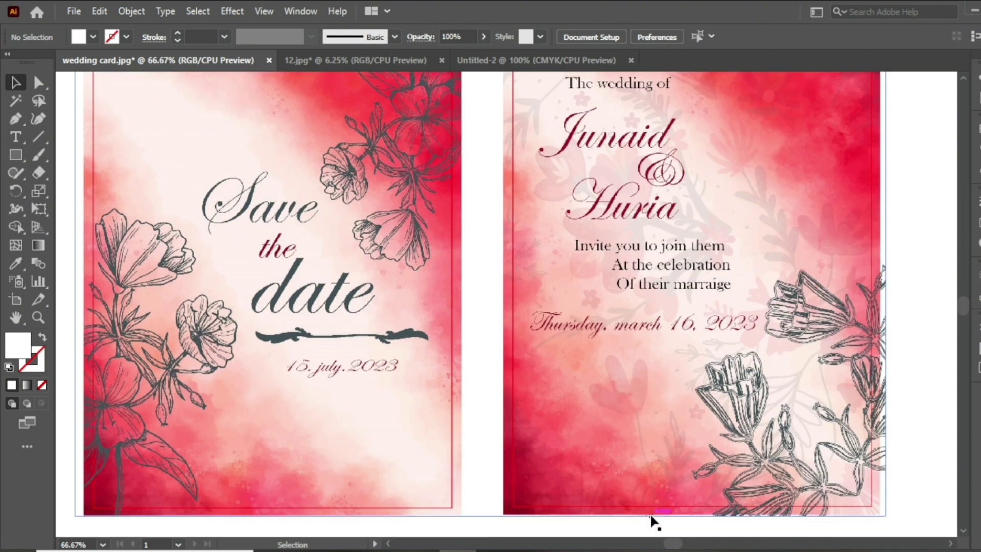
{"action": "key", "text": "ctrl+Tab"}
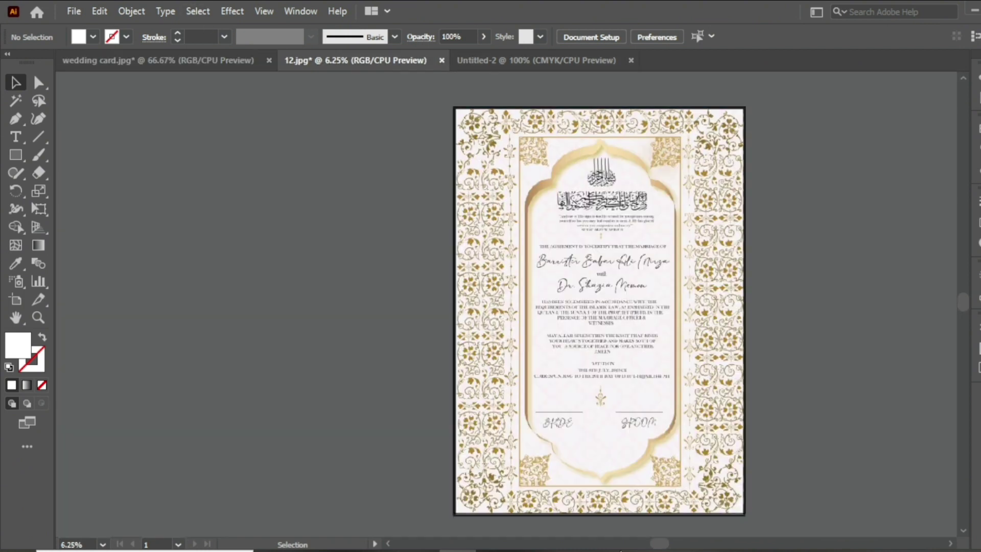
- Zoom in and scroll through the 12.jpg marriage certificate to the signature lines, then zoom out
{"action": "left_click_drag", "start_coordinate": [659, 543], "coordinate": [700, 544]}
{"action": "key", "text": "ctrl+plus"}
{"action": "key", "text": "ctrl+plus"}
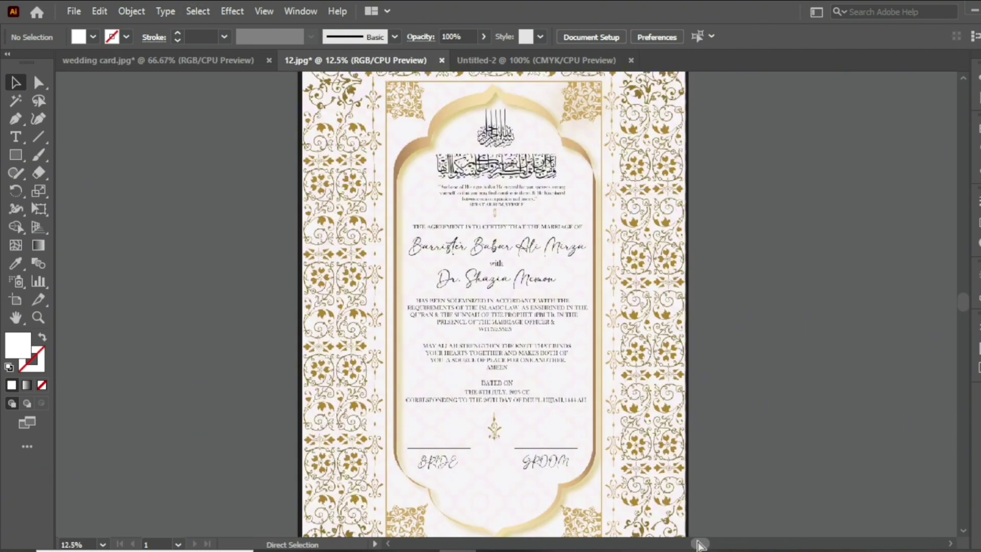
{"action": "key", "text": "ctrl+plus"}
{"action": "scroll", "coordinate": [685, 416], "scroll_direction": "up", "scroll_amount": 3}
{"action": "scroll", "coordinate": [685, 416], "scroll_direction": "up", "scroll_amount": 2}
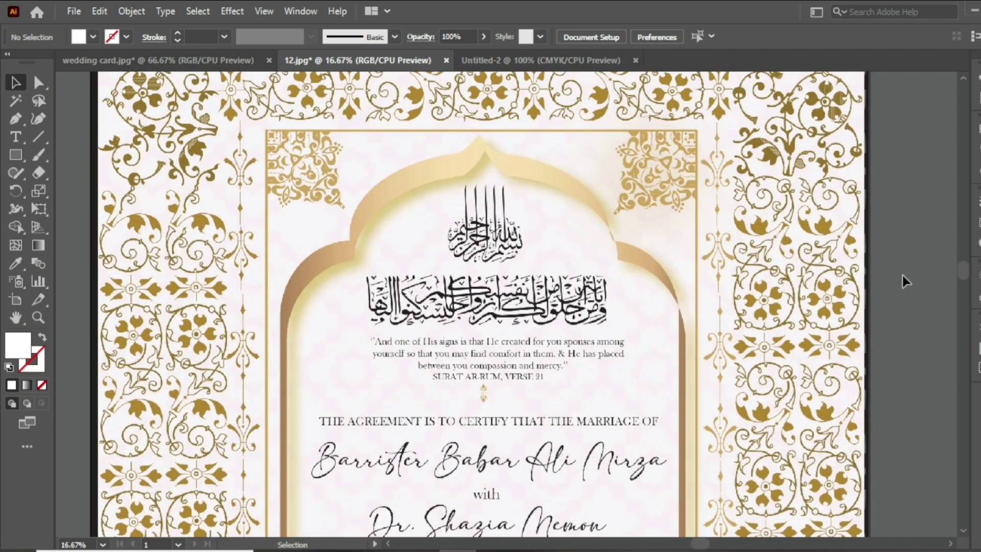
{"action": "scroll", "coordinate": [904, 280], "scroll_direction": "down", "scroll_amount": 4}
{"action": "scroll", "coordinate": [903, 280], "scroll_direction": "down", "scroll_amount": 4}
{"action": "scroll", "coordinate": [903, 281], "scroll_direction": "down", "scroll_amount": 4}
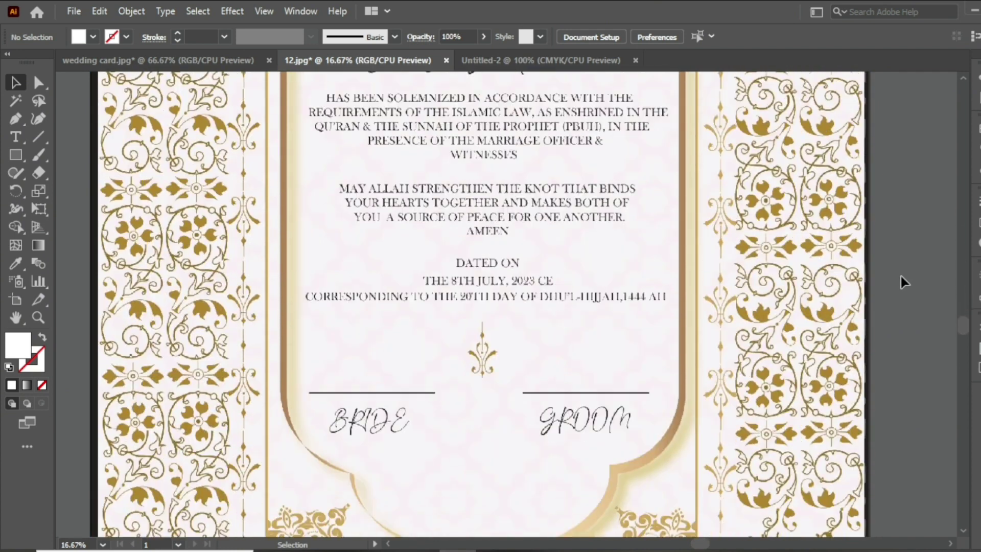
{"action": "scroll", "coordinate": [904, 281], "scroll_direction": "down", "scroll_amount": 4}
{"action": "key", "text": "ctrl+minus"}
{"action": "key", "text": "ctrl+minus"}
{"action": "key", "text": "ctrl+minus"}
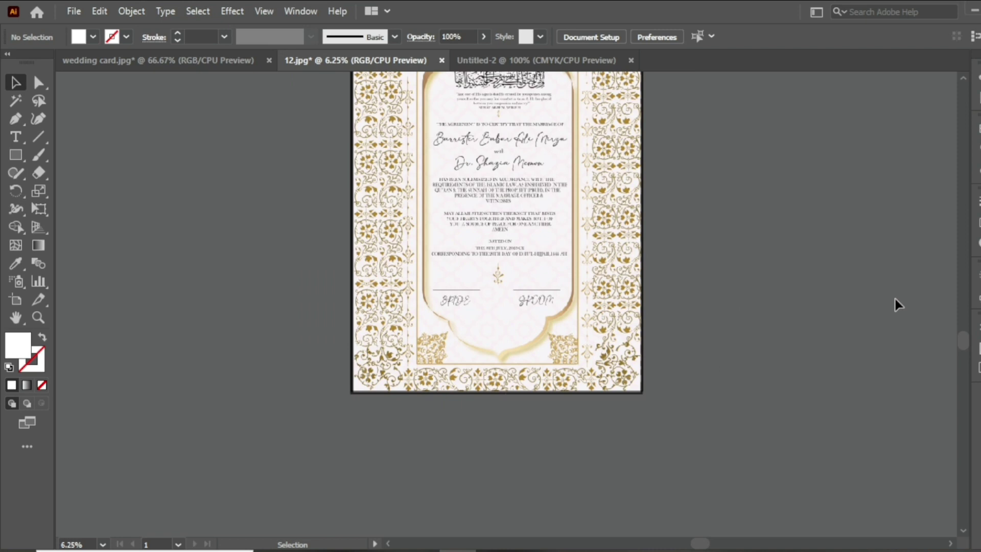
- On the Untitled-2 artboard, add a 36 pt text line reading 'Illustrator' near the top
{"action": "left_click", "coordinate": [504, 60]}
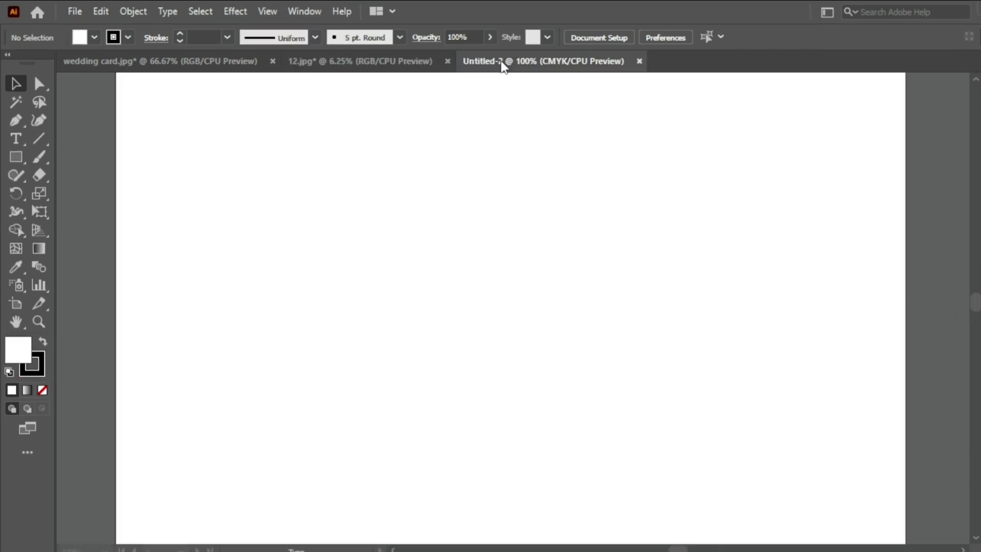
{"action": "left_click", "coordinate": [16, 139]}
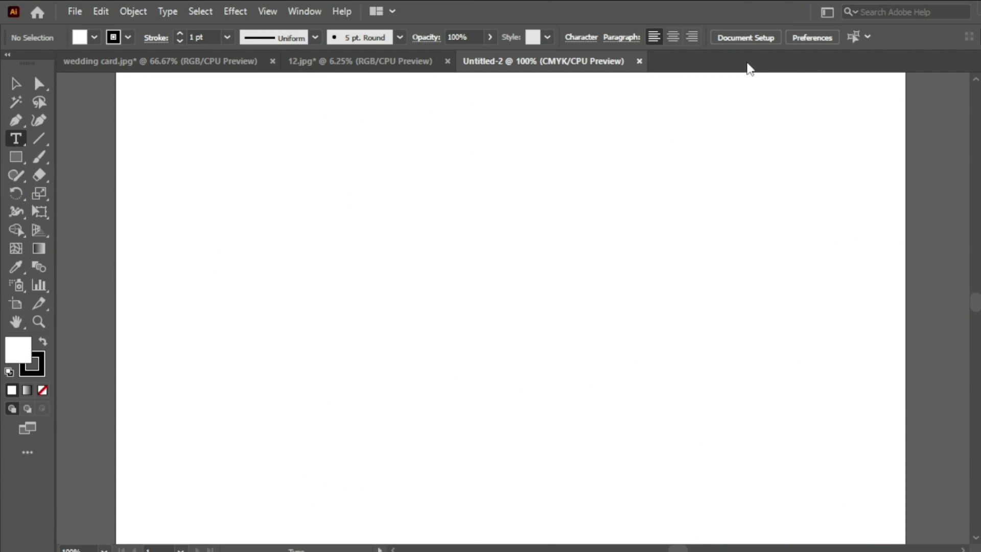
{"action": "left_click", "coordinate": [423, 173]}
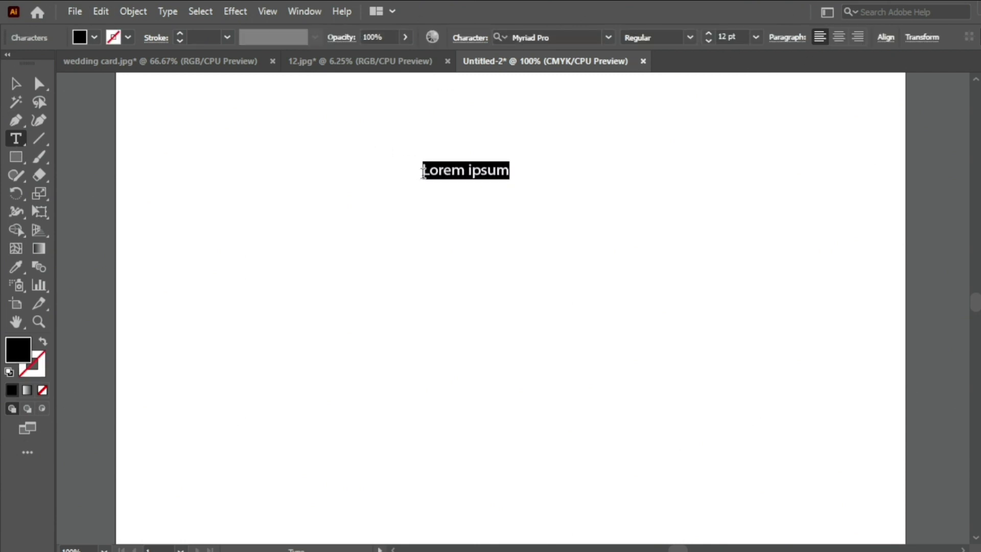
{"action": "left_click", "coordinate": [756, 39]}
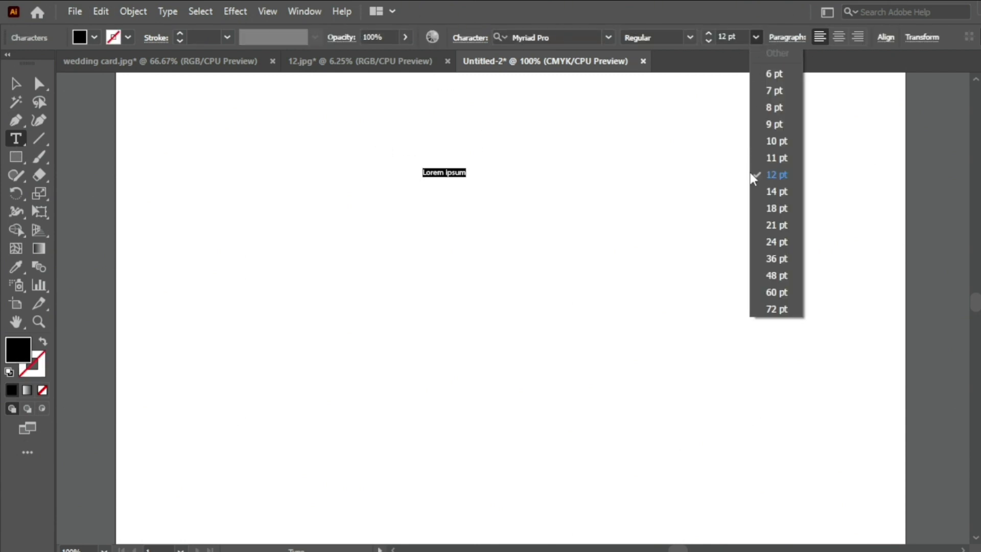
{"action": "left_click", "coordinate": [767, 262]}
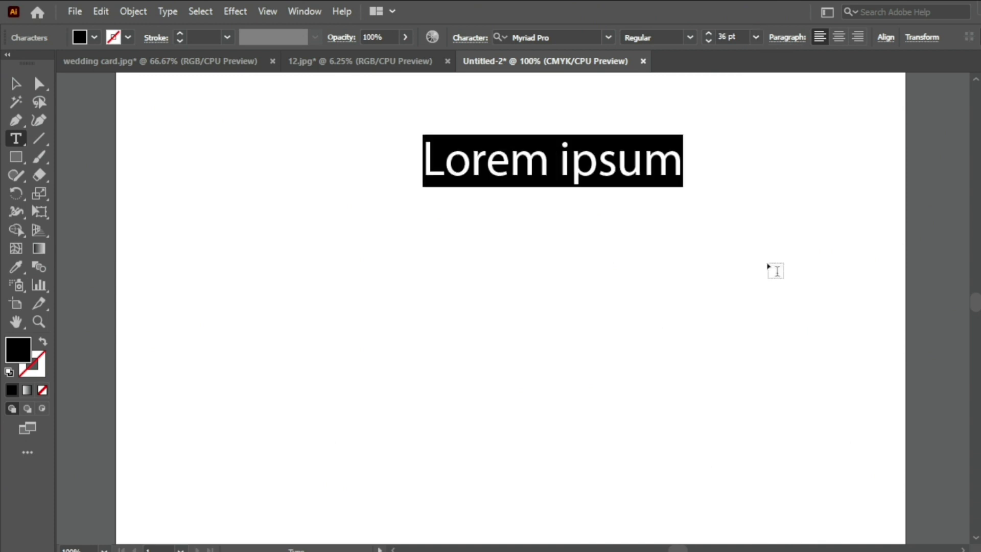
{"action": "key", "text": "BackSpace"}
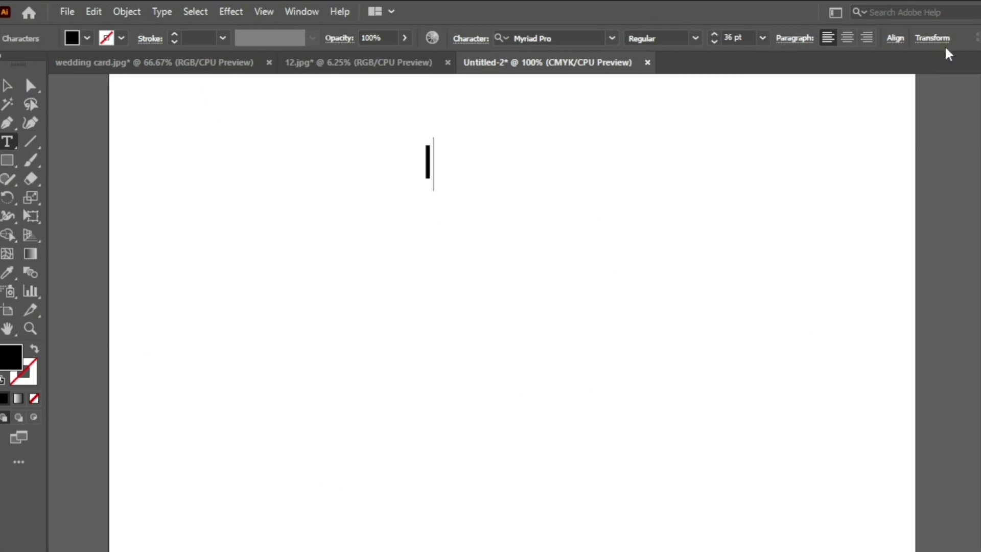
{"action": "type", "text": "Illustrator"}
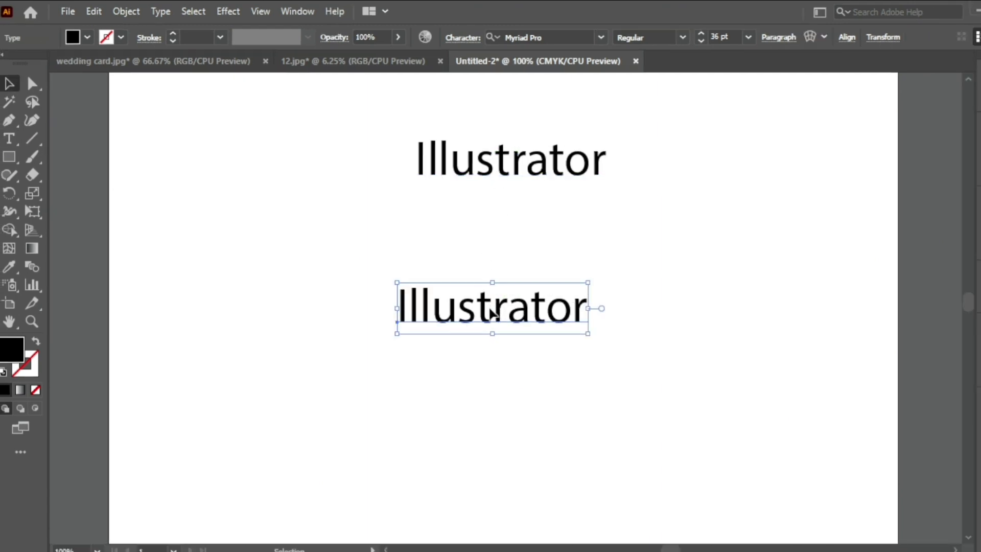
- Duplicate the 'Illustrator' text twice downward and enlarge the copies into three stacked lines
{"action": "left_click_drag", "start_coordinate": [490, 309], "coordinate": [501, 235]}
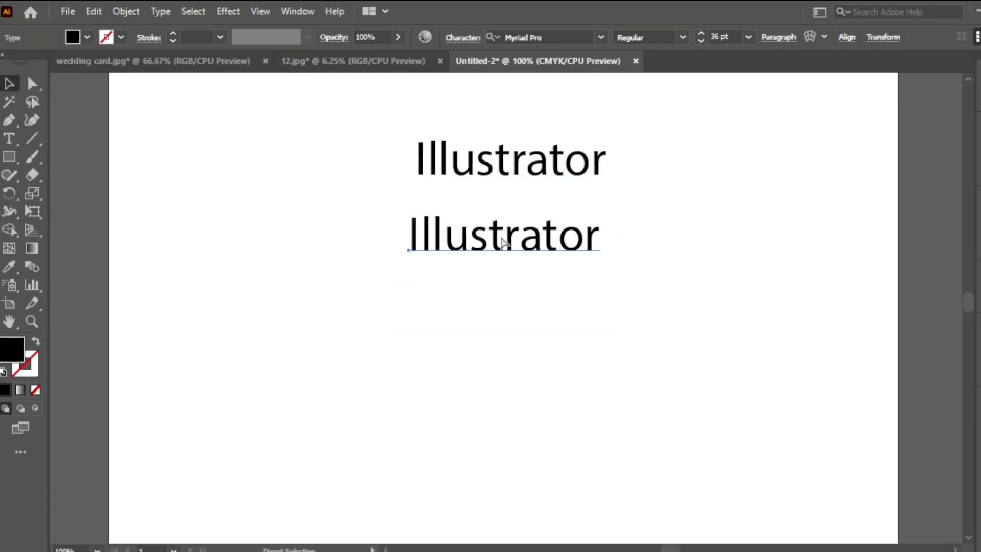
{"action": "mouse_move", "coordinate": [491, 308]}
{"action": "left_mouse_down"}
{"action": "mouse_move", "coordinate": [507, 337]}
{"action": "mouse_move", "coordinate": [508, 326]}
{"action": "left_mouse_up"}
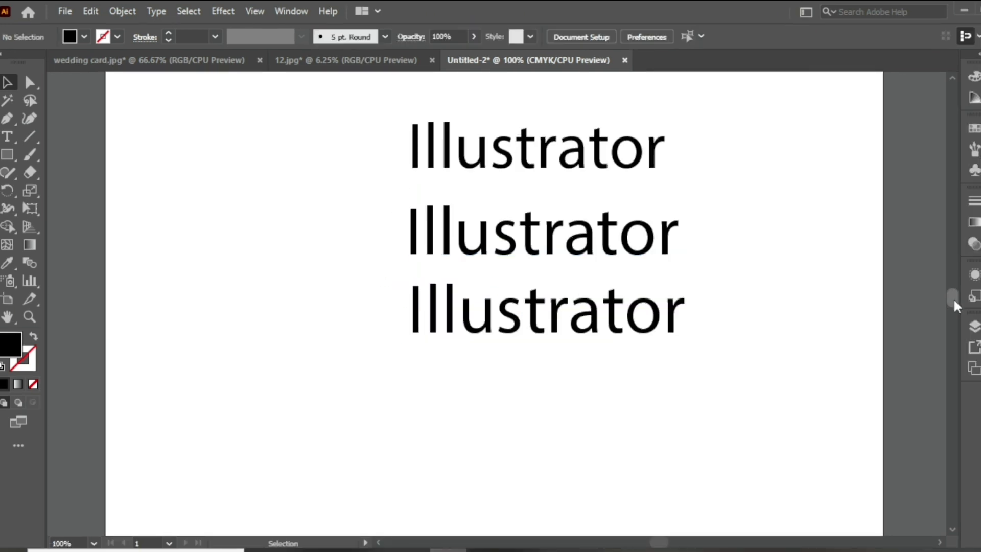
{"action": "left_click_drag", "start_coordinate": [955, 305], "coordinate": [956, 305]}
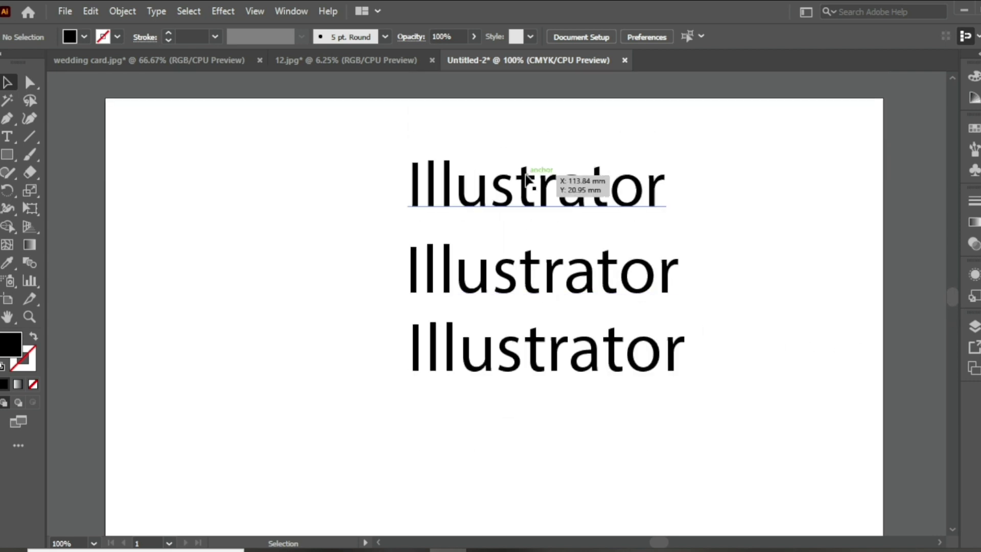
{"action": "left_click", "coordinate": [527, 193]}
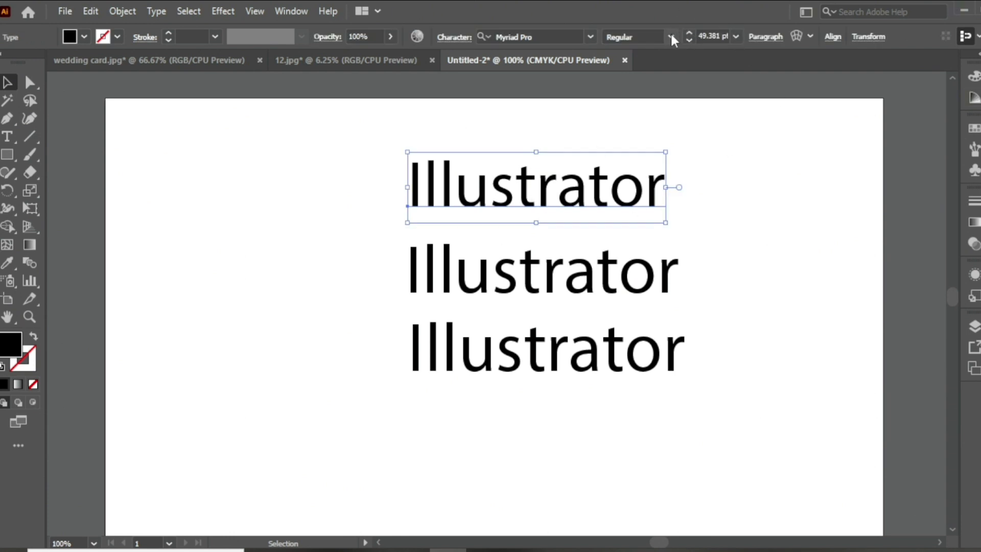
{"action": "left_click", "coordinate": [774, 210]}
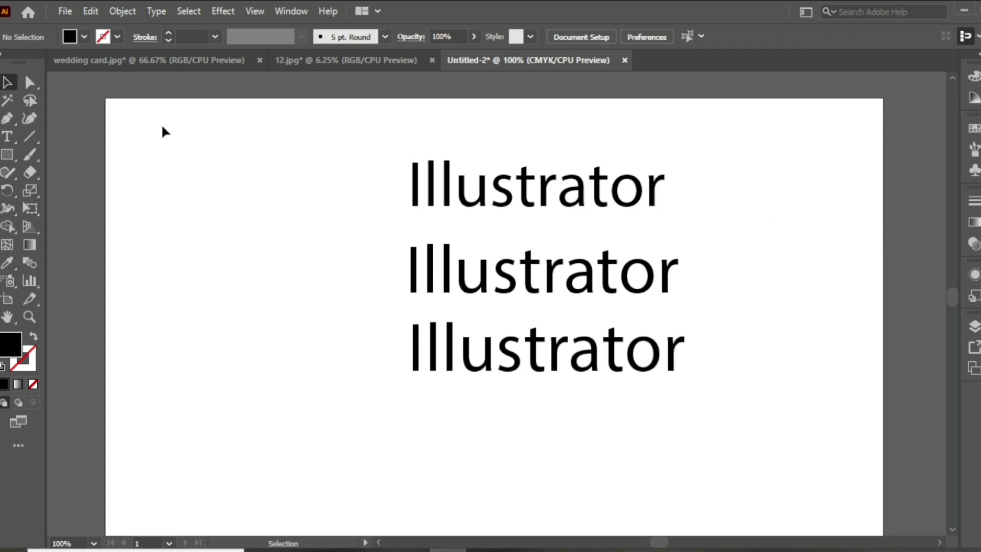
- Apply Baskerville Old Face to the middle 'Illustrator' line
{"action": "left_click", "coordinate": [493, 296]}
{"action": "left_click", "coordinate": [591, 36]}
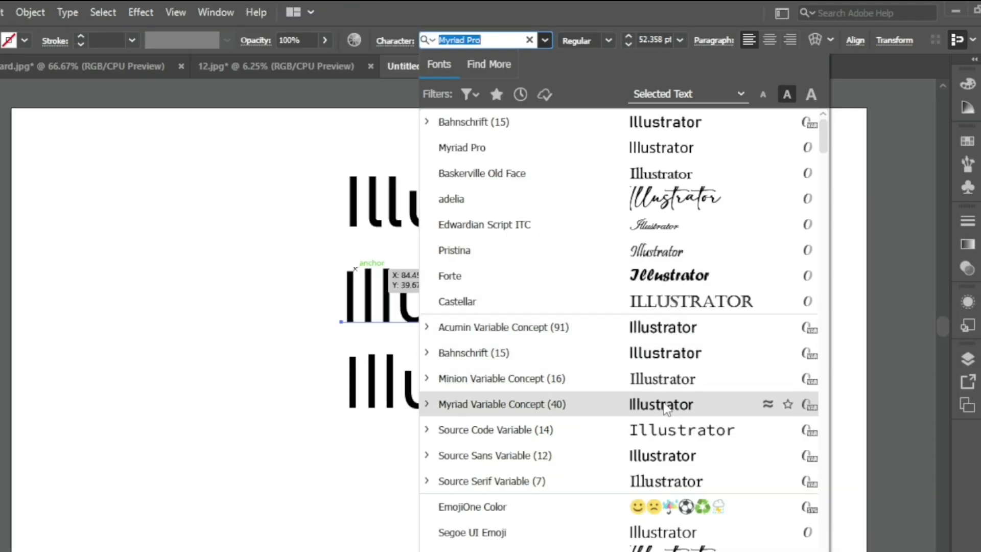
{"action": "scroll", "coordinate": [666, 407], "scroll_direction": "down", "scroll_amount": 1}
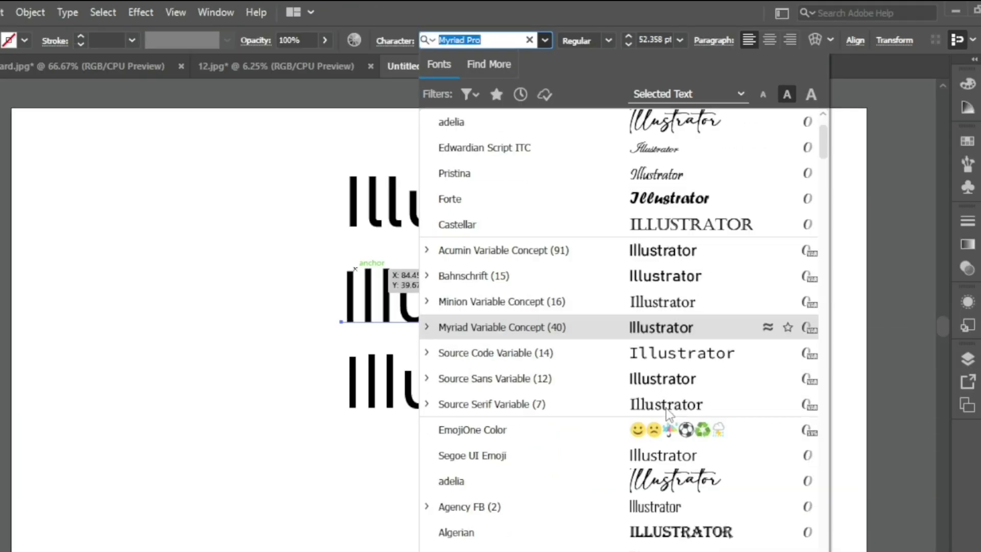
{"action": "scroll", "coordinate": [666, 408], "scroll_direction": "down", "scroll_amount": 1}
{"action": "scroll", "coordinate": [666, 409], "scroll_direction": "down", "scroll_amount": 1}
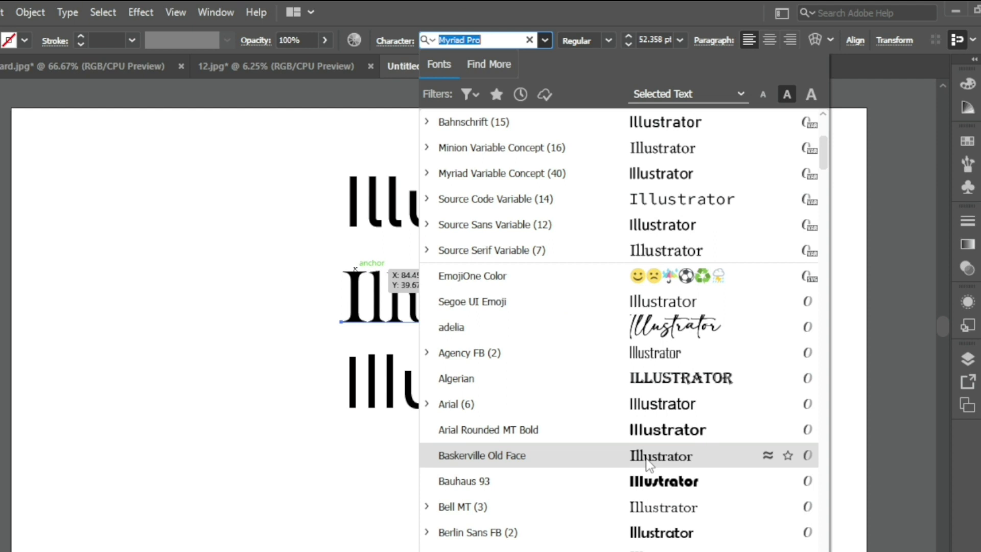
{"action": "left_click", "coordinate": [648, 456]}
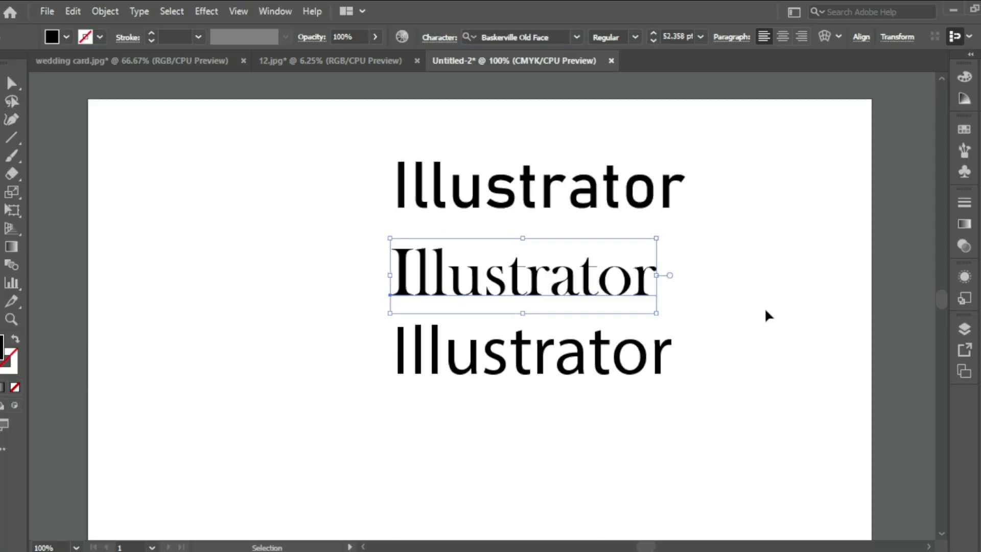
{"action": "left_click", "coordinate": [791, 258]}
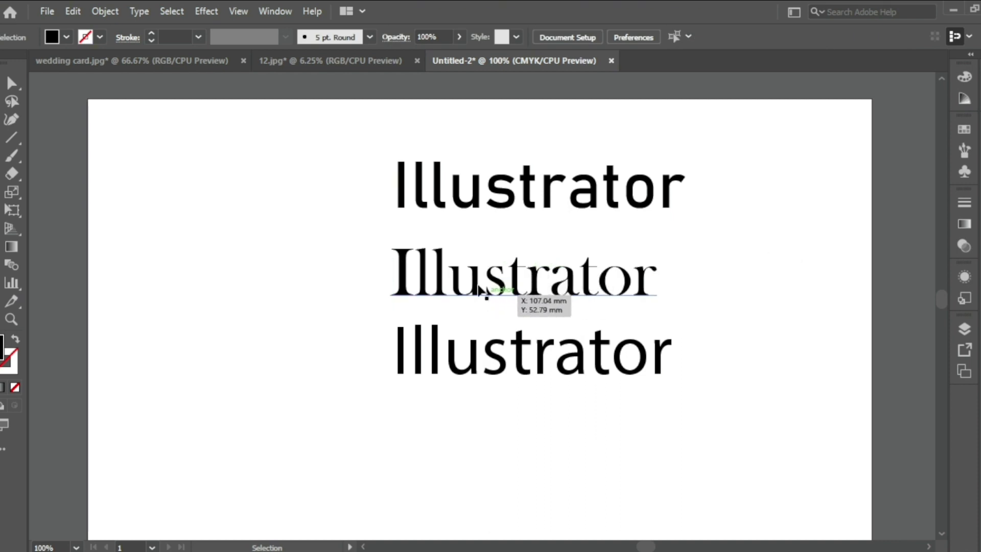
- Zoom in and scroll over the three text lines to compare their lettering
{"action": "key", "text": "ctrl+plus"}
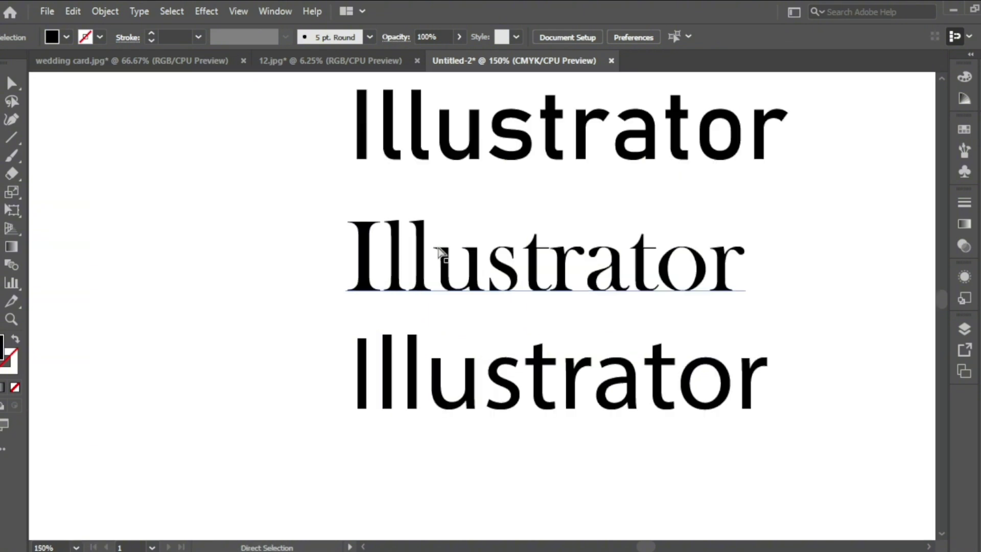
{"action": "key", "text": "ctrl+plus"}
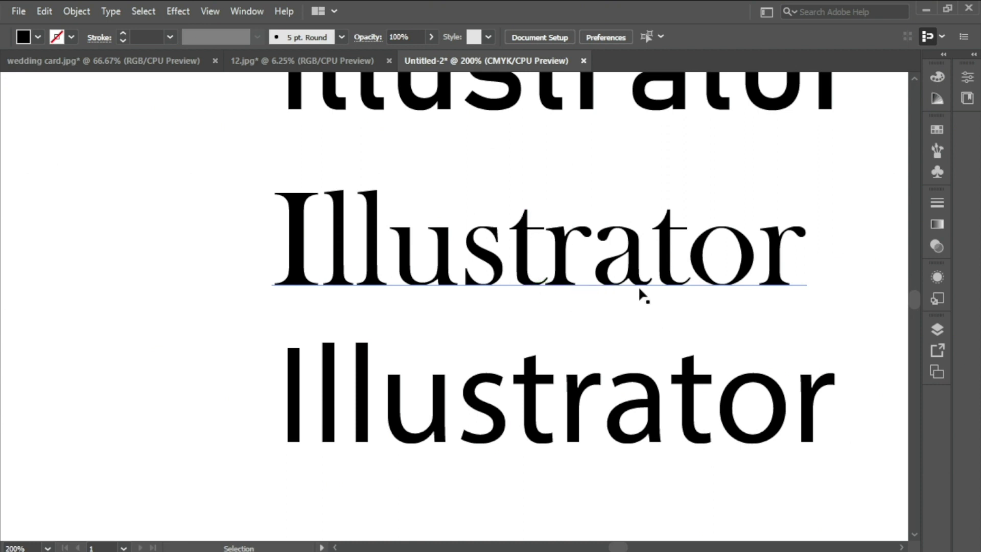
{"action": "scroll", "coordinate": [856, 197], "scroll_direction": "up", "scroll_amount": 3}
{"action": "scroll", "coordinate": [856, 198], "scroll_direction": "up", "scroll_amount": 2}
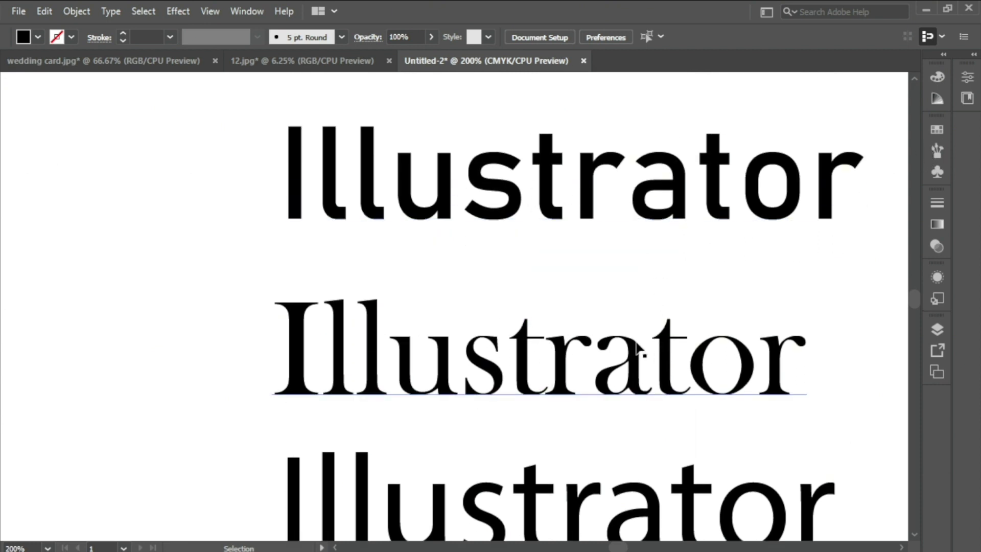
{"action": "scroll", "coordinate": [744, 377], "scroll_direction": "down", "scroll_amount": 2}
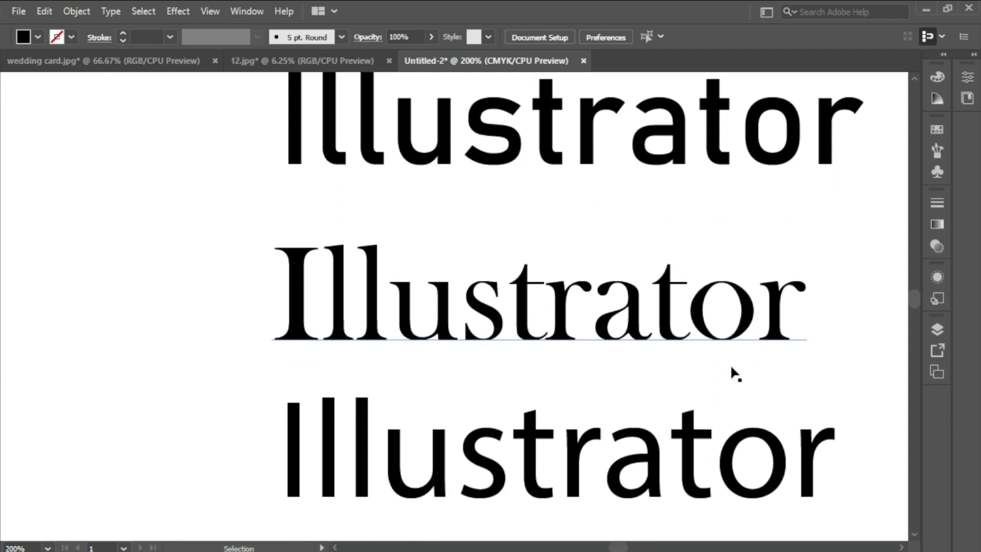
{"action": "scroll", "coordinate": [733, 372], "scroll_direction": "down", "scroll_amount": 1}
- Apply the adelia script font to the bottom 'Illustrator' line and move it down-left
{"action": "key", "text": "ctrl+minus"}
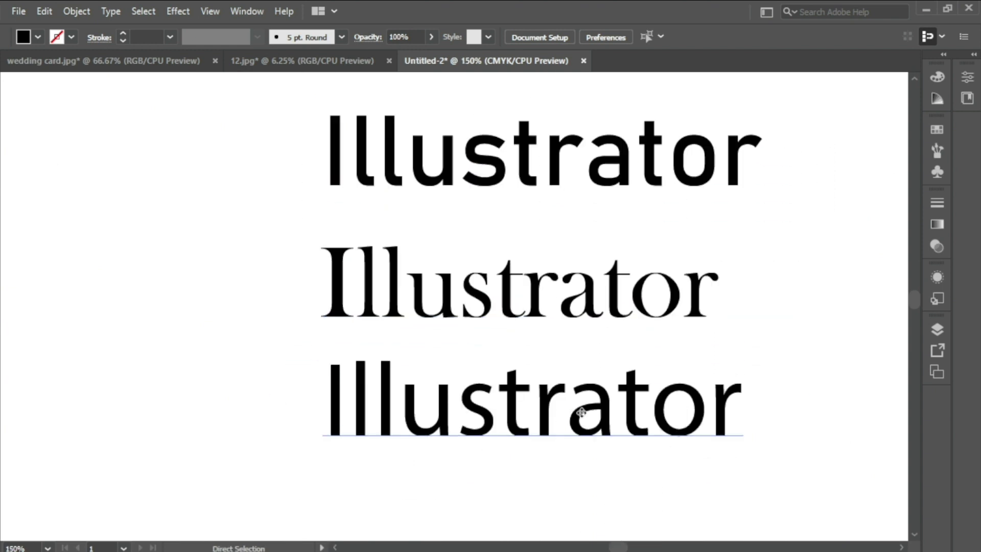
{"action": "scroll", "coordinate": [583, 418], "scroll_direction": "down", "scroll_amount": 1}
{"action": "left_click", "coordinate": [605, 394]}
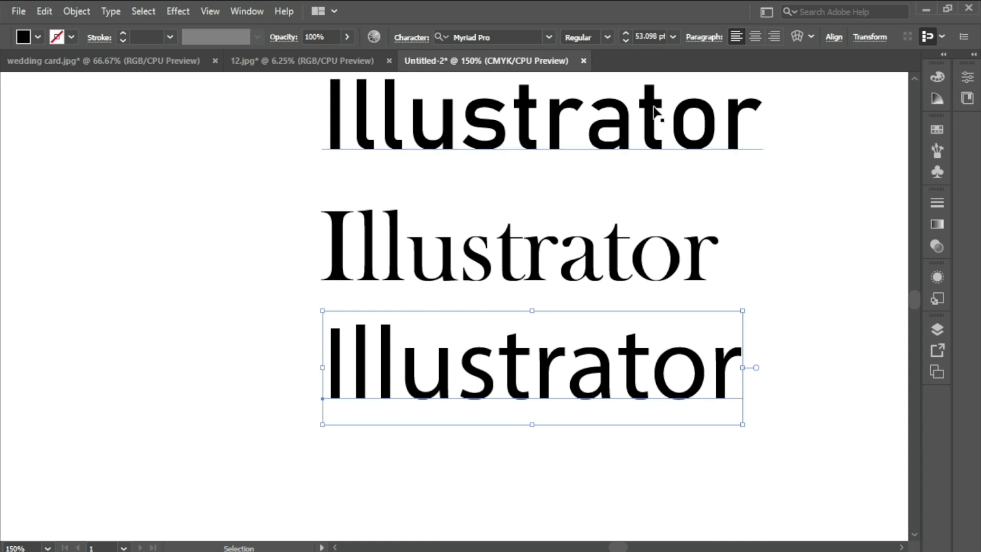
{"action": "left_click", "coordinate": [549, 37]}
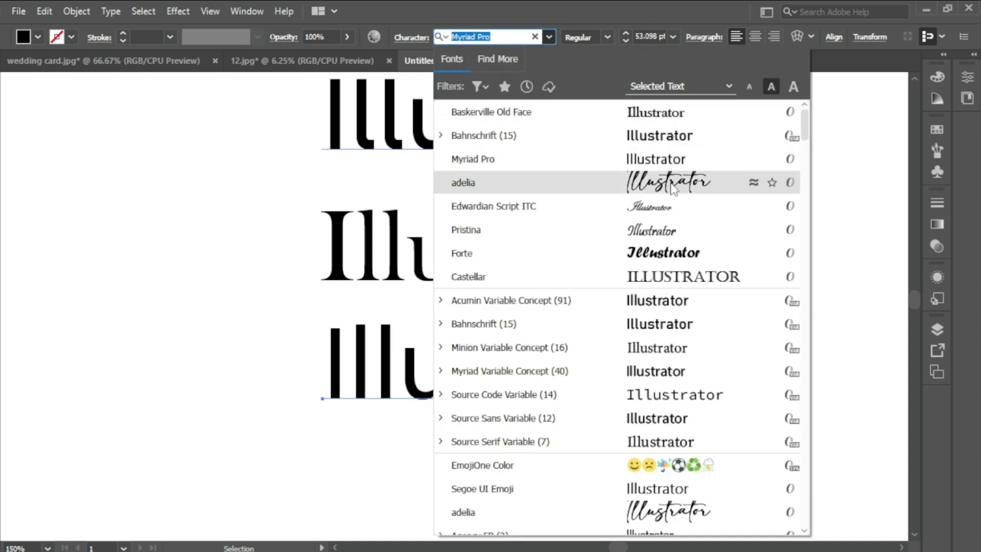
{"action": "left_click", "coordinate": [638, 182]}
{"action": "left_click_drag", "start_coordinate": [629, 407], "coordinate": [558, 440]}
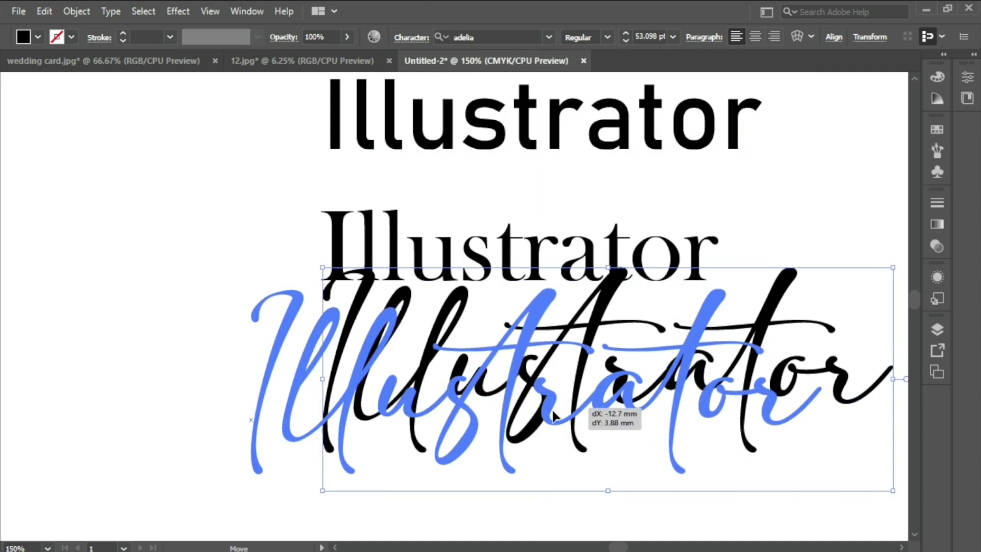
- Scale the script line down to about 41.8 pt and place it under the serif line
{"action": "scroll", "coordinate": [698, 430], "scroll_direction": "down", "scroll_amount": 1}
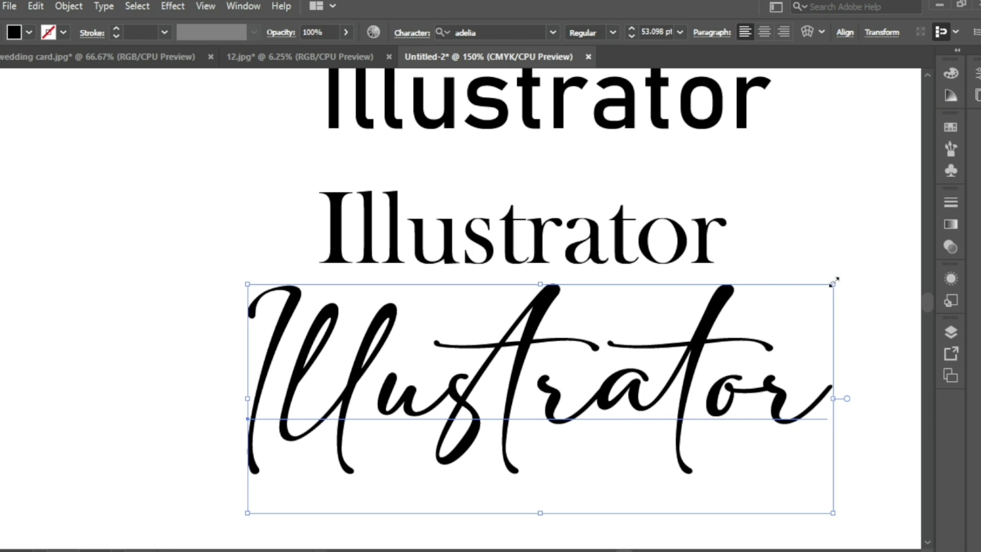
{"action": "left_click_drag", "start_coordinate": [833, 283], "coordinate": [672, 356]}
{"action": "left_click_drag", "start_coordinate": [547, 398], "coordinate": [616, 377]}
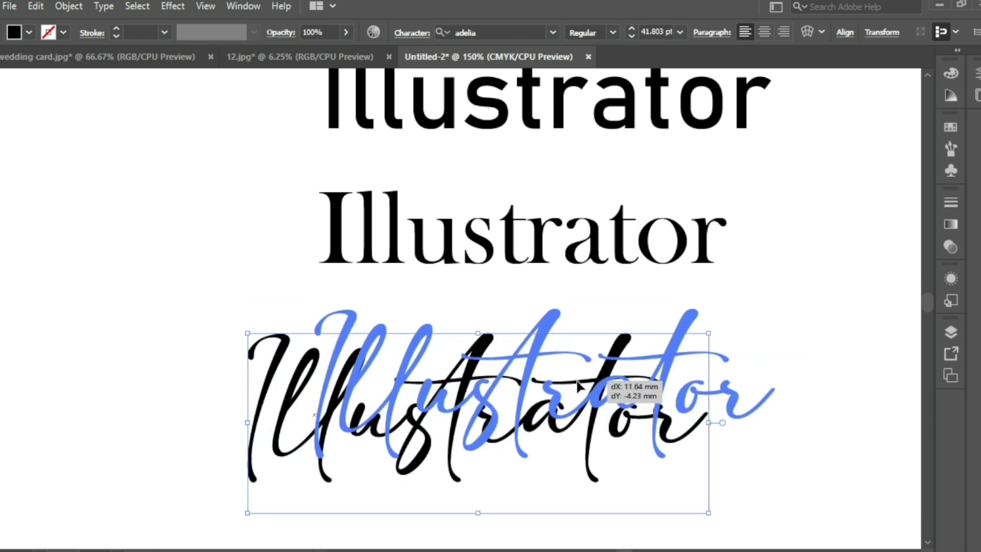
{"action": "left_click", "coordinate": [819, 323]}
{"action": "key", "text": "ctrl+minus"}
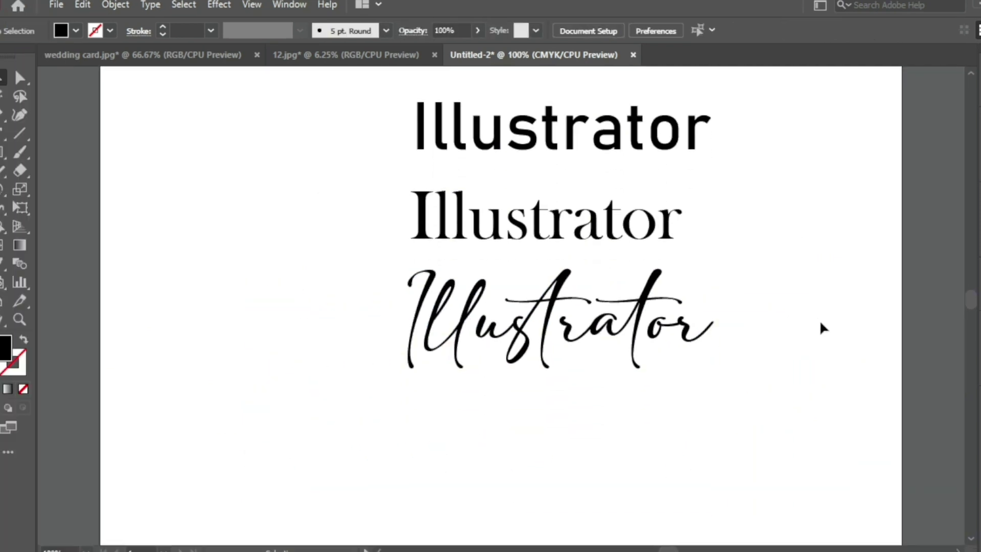
{"action": "scroll", "coordinate": [822, 328], "scroll_direction": "up", "scroll_amount": 2}
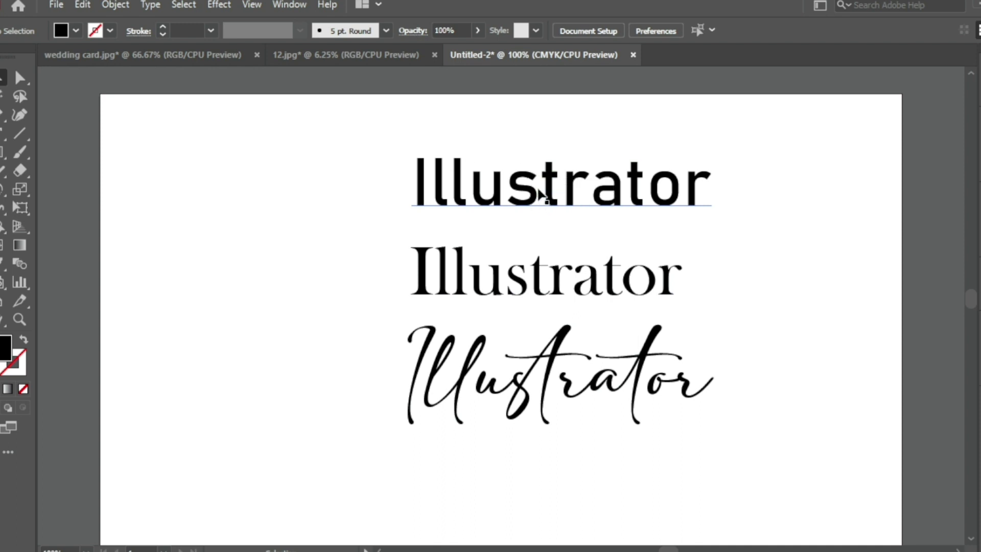
- Arrange sans over script on the left, serif on the right, with a pasted script copy beneath it
{"action": "left_click_drag", "start_coordinate": [540, 194], "coordinate": [277, 189]}
{"action": "left_click_drag", "start_coordinate": [618, 377], "coordinate": [360, 280]}
{"action": "left_click_drag", "start_coordinate": [543, 287], "coordinate": [728, 186]}
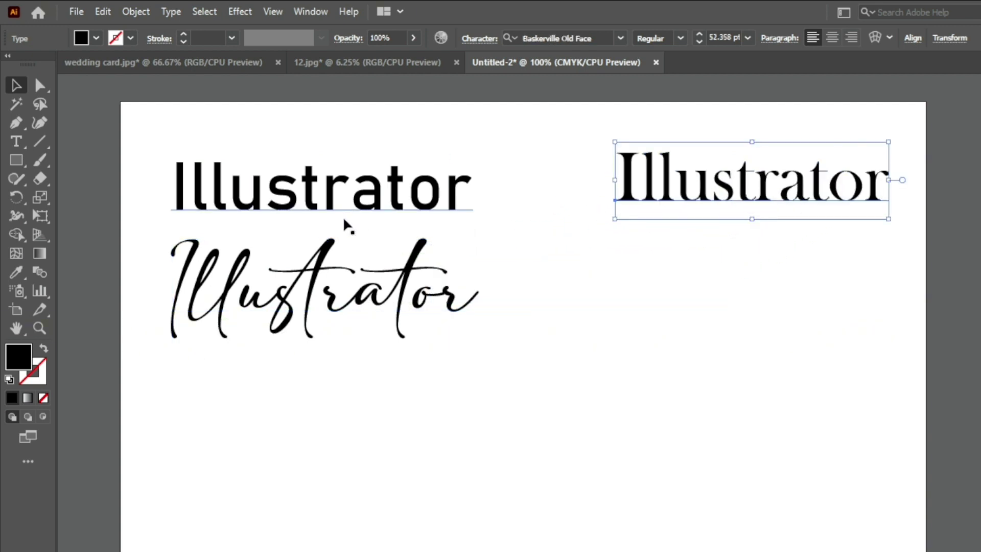
{"action": "left_click", "coordinate": [323, 305]}
{"action": "key", "text": "ctrl+c"}
{"action": "key", "text": "ctrl+v"}
{"action": "left_click_drag", "start_coordinate": [468, 319], "coordinate": [711, 304]}
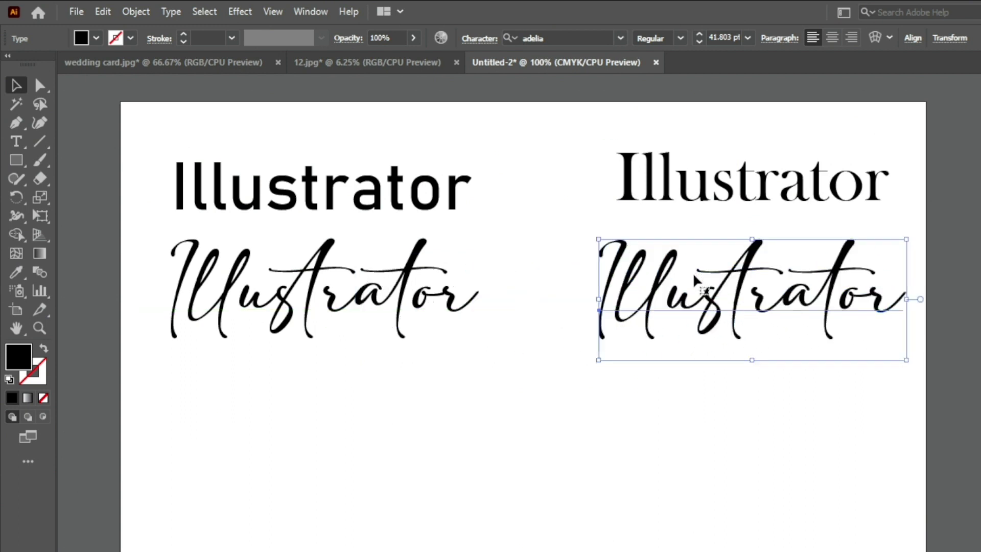
- Adjust the serif line's position, undo an accidental move of the sans line, and reselect it
{"action": "mouse_move", "coordinate": [714, 196]}
{"action": "left_mouse_down"}
{"action": "mouse_move", "coordinate": [251, 410]}
{"action": "mouse_move", "coordinate": [760, 179]}
{"action": "left_mouse_up"}
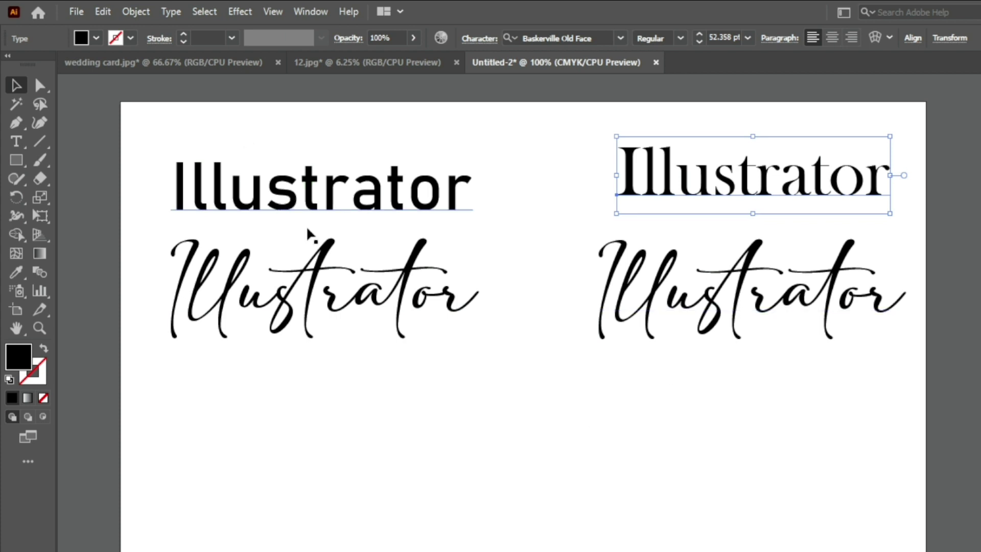
{"action": "mouse_move", "coordinate": [281, 202]}
{"action": "left_mouse_down"}
{"action": "mouse_move", "coordinate": [748, 383]}
{"action": "mouse_move", "coordinate": [720, 393]}
{"action": "left_mouse_up"}
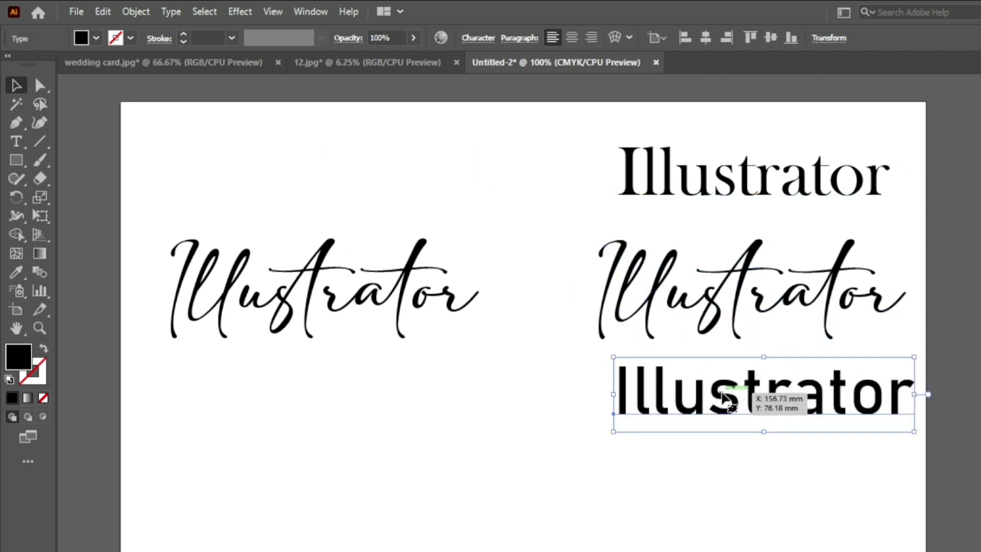
{"action": "key", "text": "ctrl+z"}
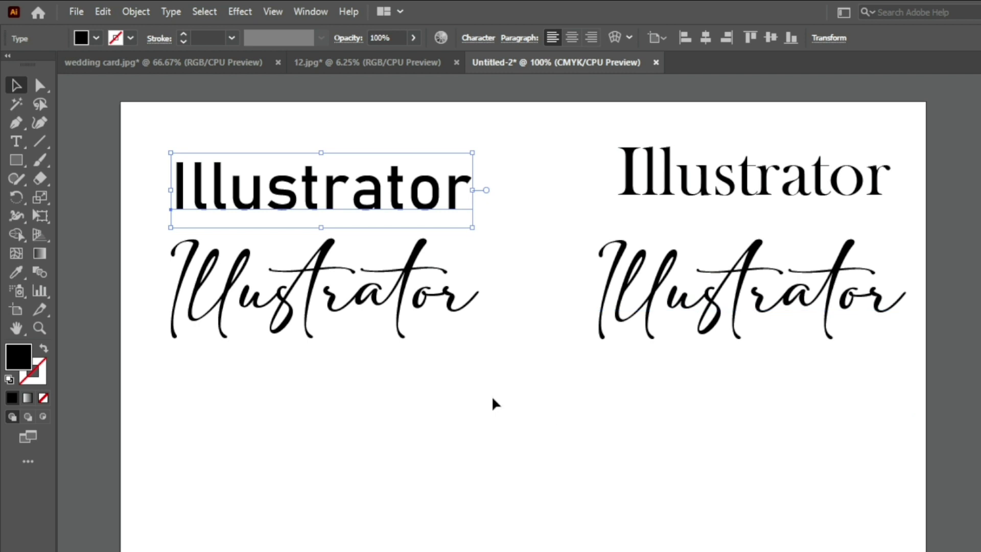
{"action": "left_click", "coordinate": [492, 402]}
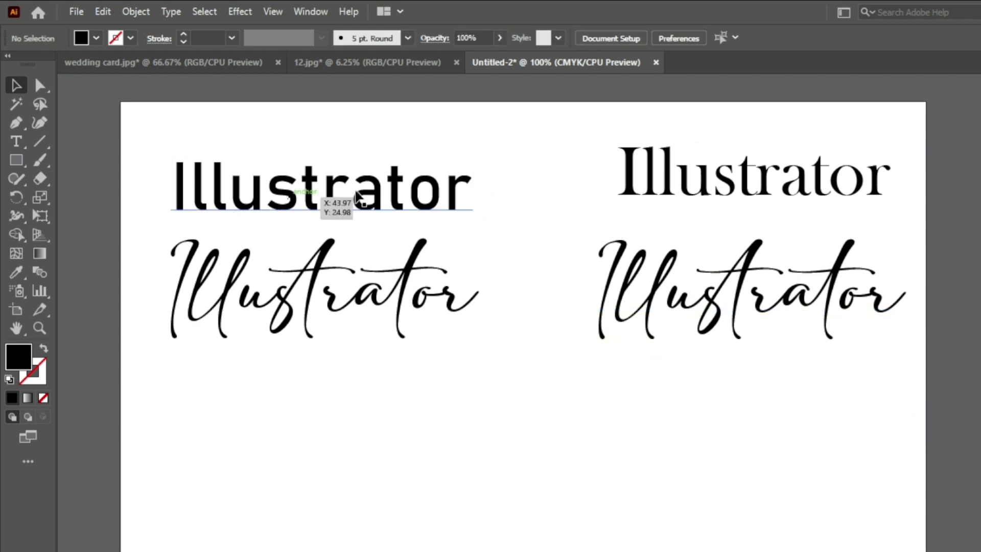
{"action": "left_click", "coordinate": [322, 200]}
{"action": "left_click", "coordinate": [526, 220]}
{"action": "left_click", "coordinate": [422, 192]}
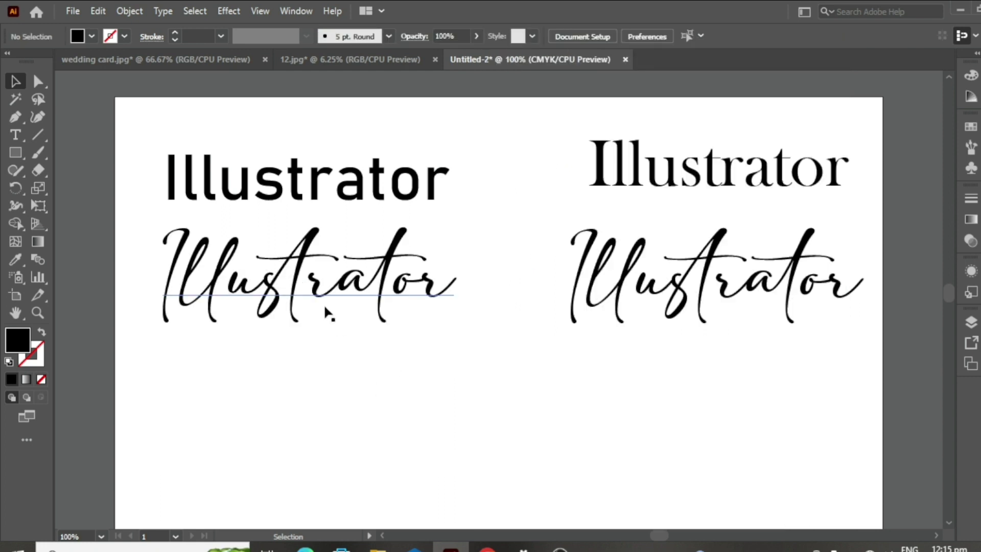
- In Chrome, scroll the dafont Script fonts list down to The California by Kong Font
{"action": "left_click", "coordinate": [487, 547]}
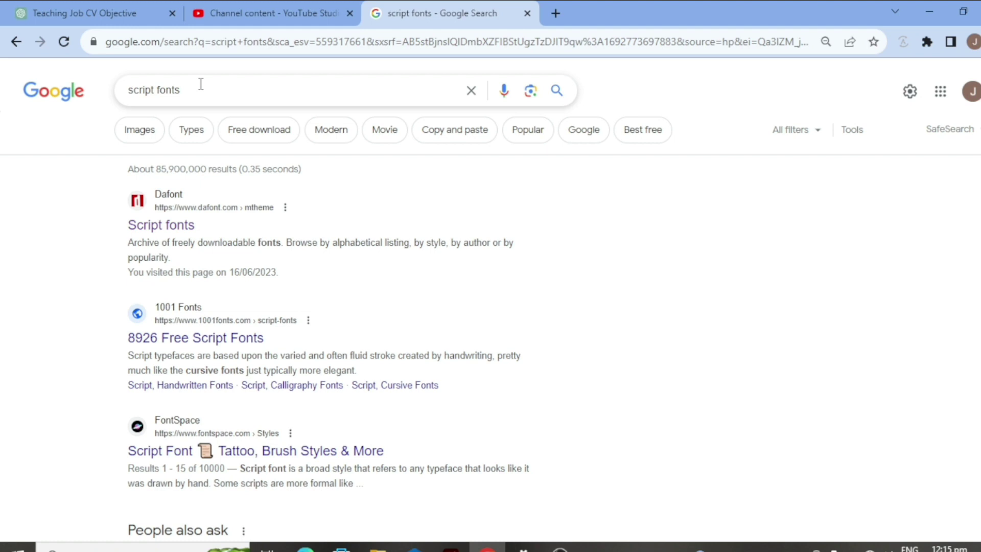
{"action": "scroll", "coordinate": [474, 303], "scroll_direction": "down", "scroll_amount": 4}
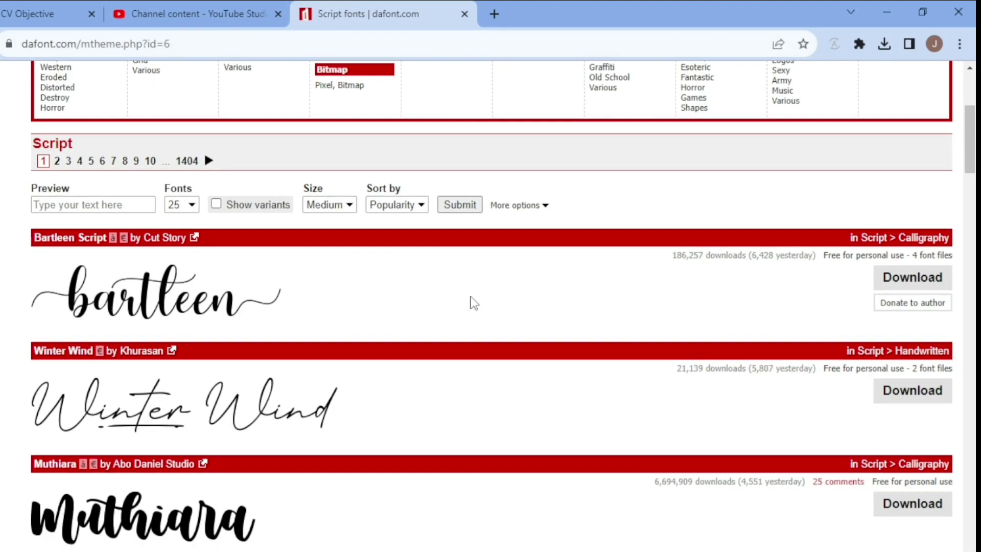
{"action": "scroll", "coordinate": [472, 302], "scroll_direction": "down", "scroll_amount": 2}
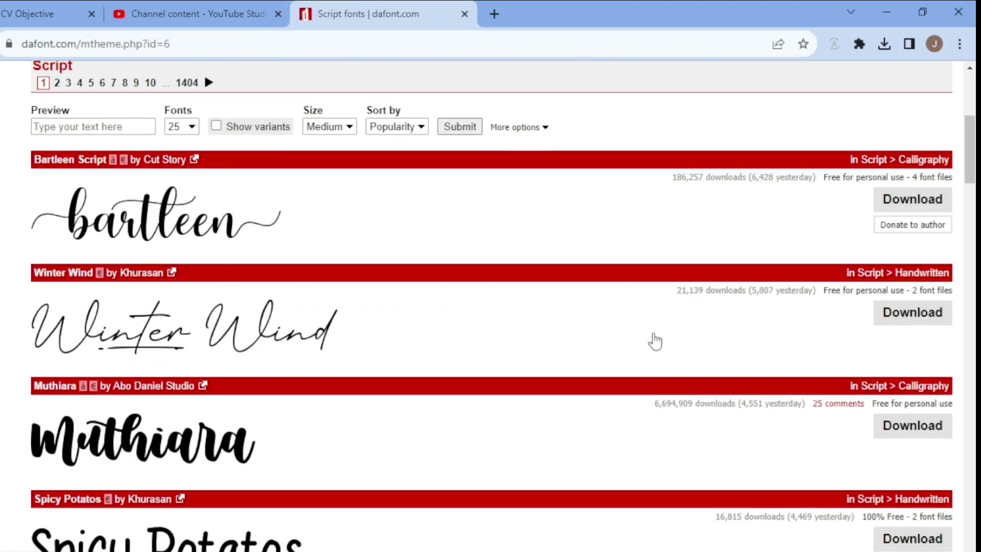
{"action": "scroll", "coordinate": [324, 346], "scroll_direction": "down", "scroll_amount": 1}
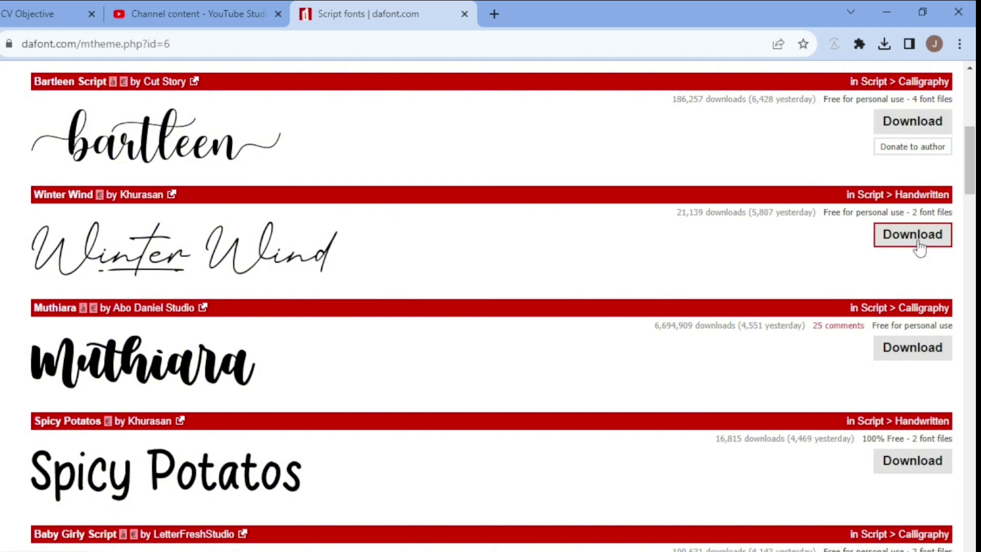
{"action": "scroll", "coordinate": [230, 317], "scroll_direction": "down", "scroll_amount": 3}
{"action": "scroll", "coordinate": [230, 316], "scroll_direction": "down", "scroll_amount": 3}
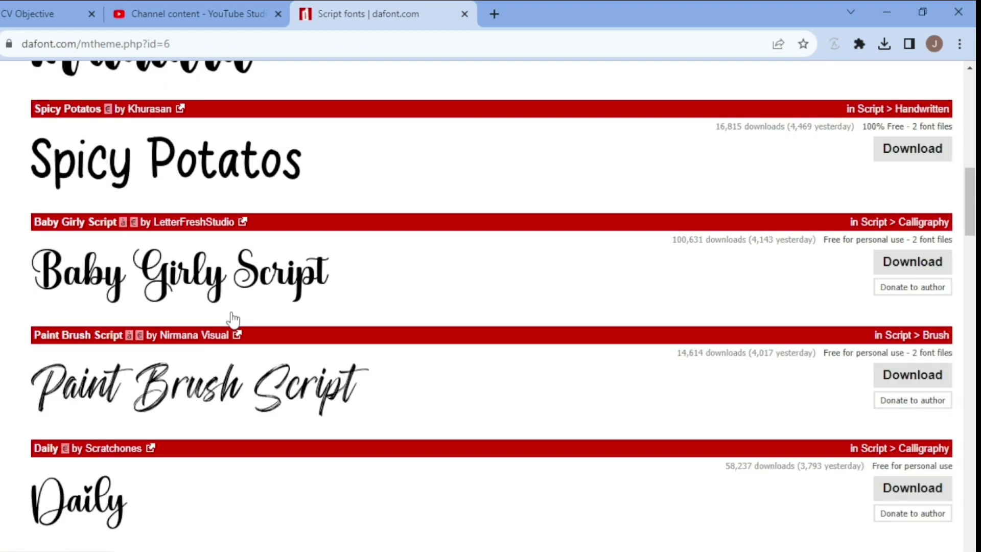
{"action": "scroll", "coordinate": [205, 332], "scroll_direction": "down", "scroll_amount": 1}
{"action": "scroll", "coordinate": [166, 351], "scroll_direction": "down", "scroll_amount": 2}
{"action": "scroll", "coordinate": [166, 351], "scroll_direction": "down", "scroll_amount": 1}
{"action": "scroll", "coordinate": [158, 344], "scroll_direction": "down", "scroll_amount": 1}
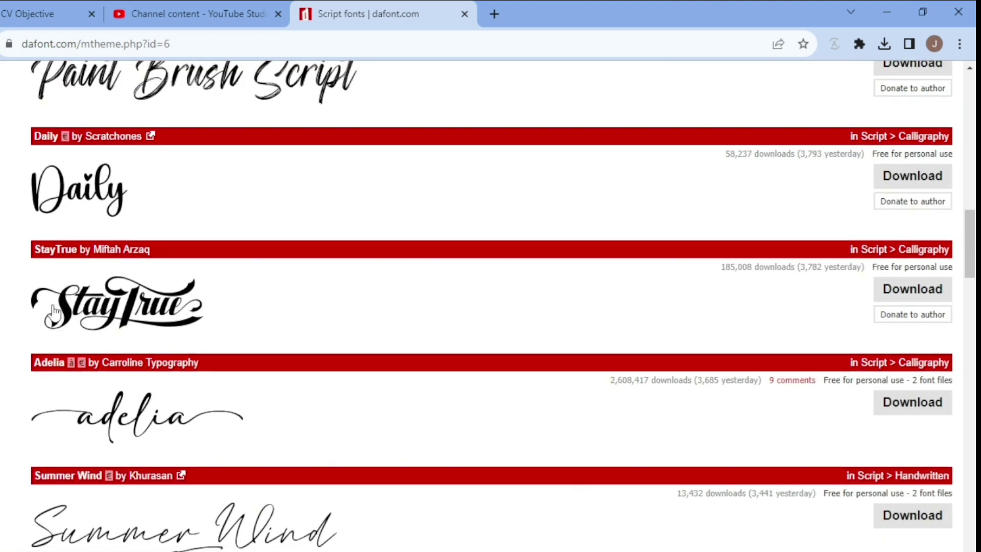
{"action": "scroll", "coordinate": [248, 412], "scroll_direction": "down", "scroll_amount": 1}
{"action": "scroll", "coordinate": [248, 411], "scroll_direction": "down", "scroll_amount": 3}
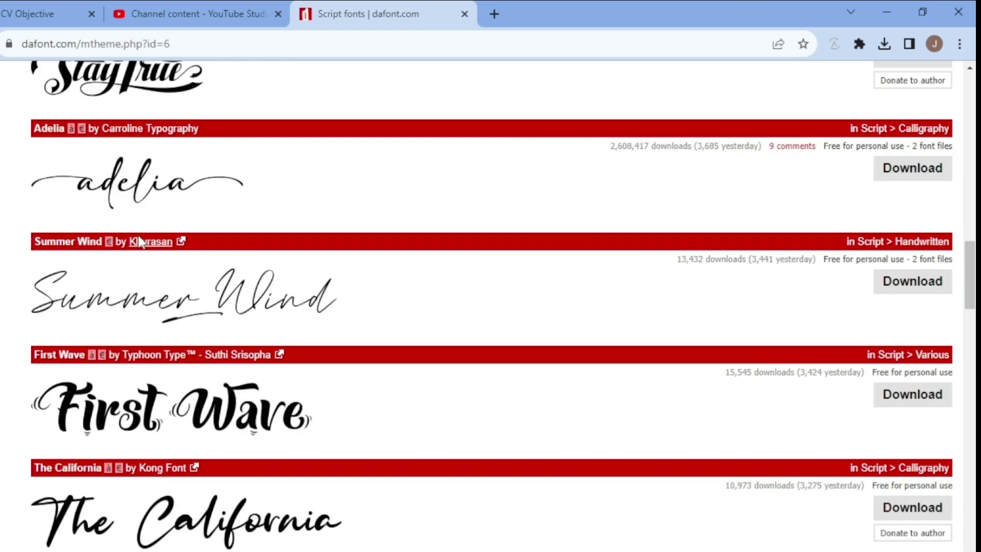
{"action": "scroll", "coordinate": [212, 268], "scroll_direction": "down", "scroll_amount": 2}
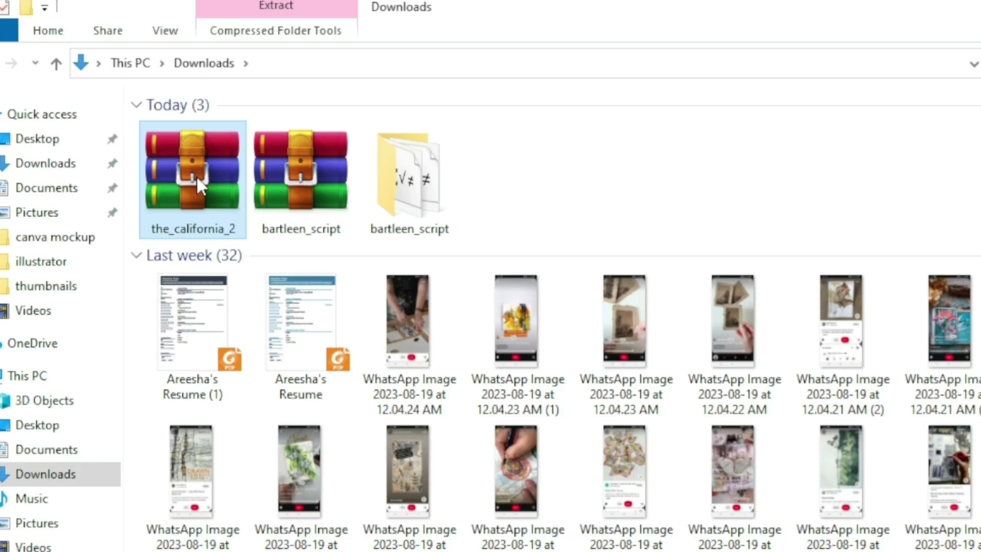
- Extract the the_california_2 archive into a the_california_2 folder in Downloads and open it
{"action": "right_click", "coordinate": [196, 176]}
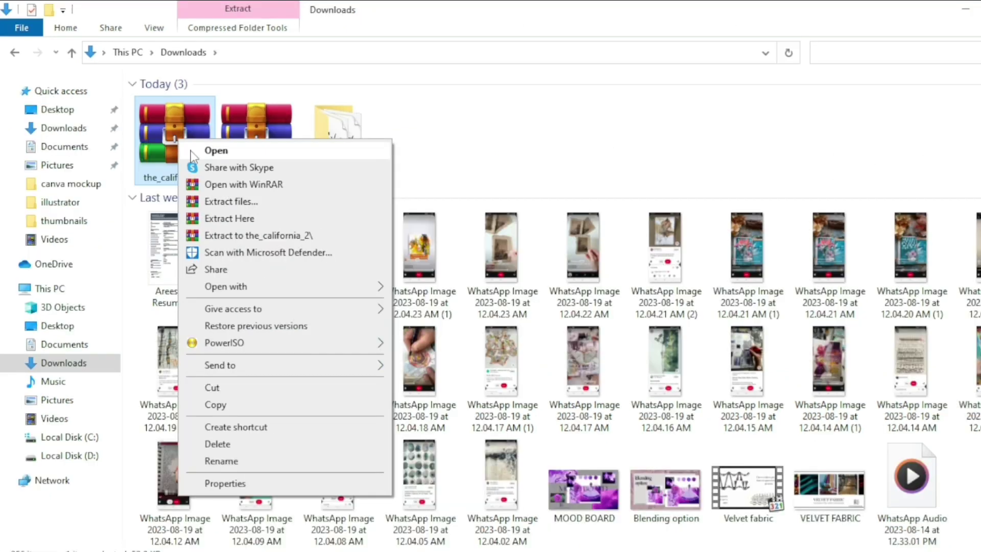
{"action": "left_click", "coordinate": [224, 201]}
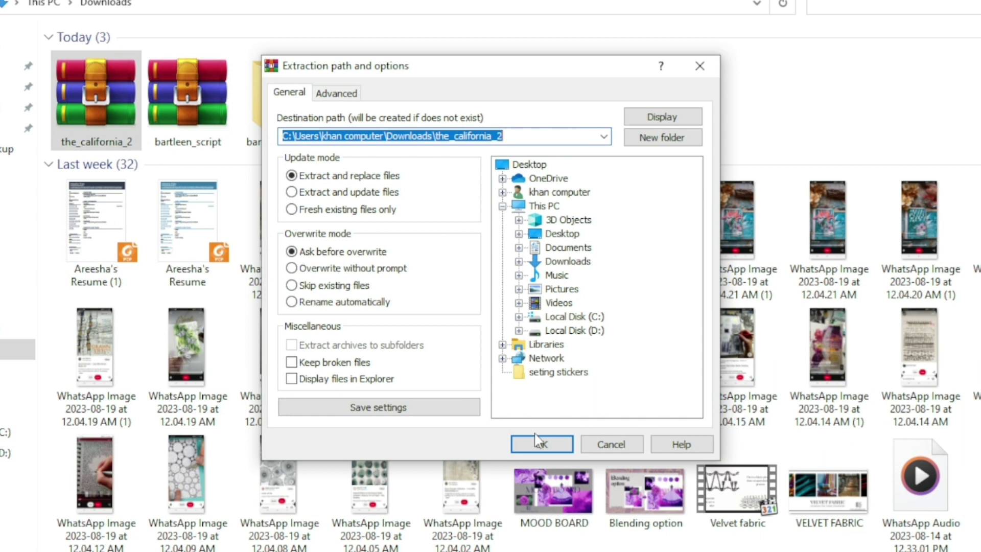
{"action": "left_click", "coordinate": [537, 442]}
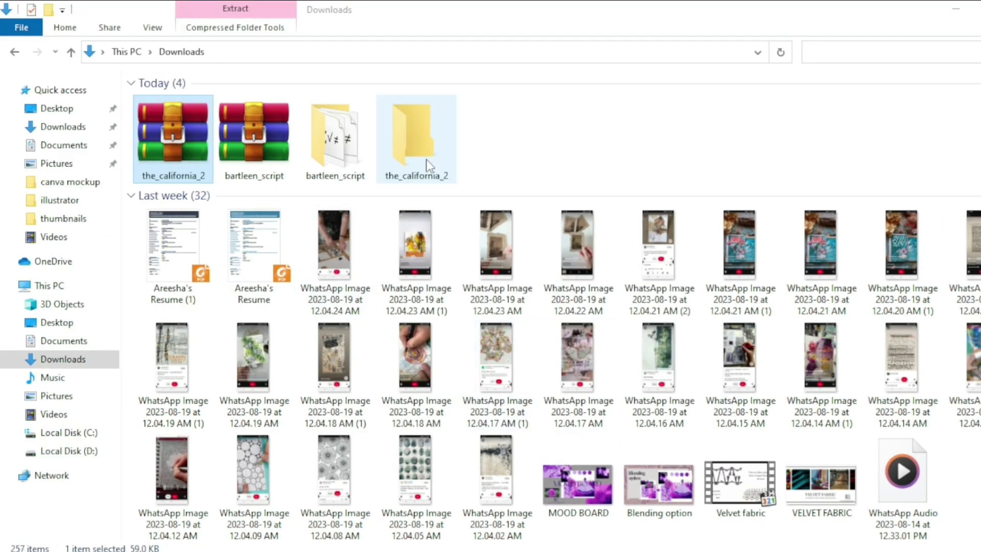
{"action": "double_click", "coordinate": [426, 159]}
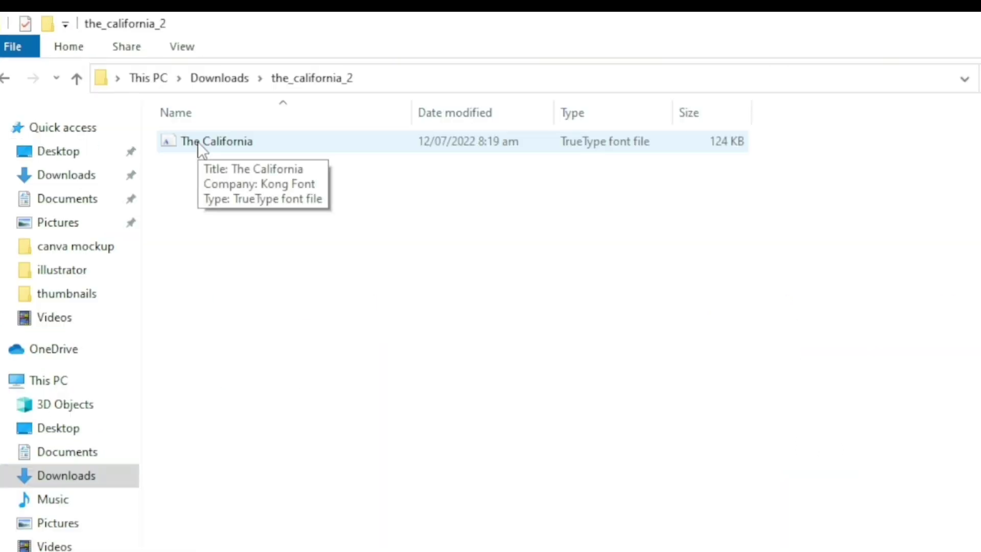
- Open The California font file's preview and install the font
{"action": "double_click", "coordinate": [197, 142]}
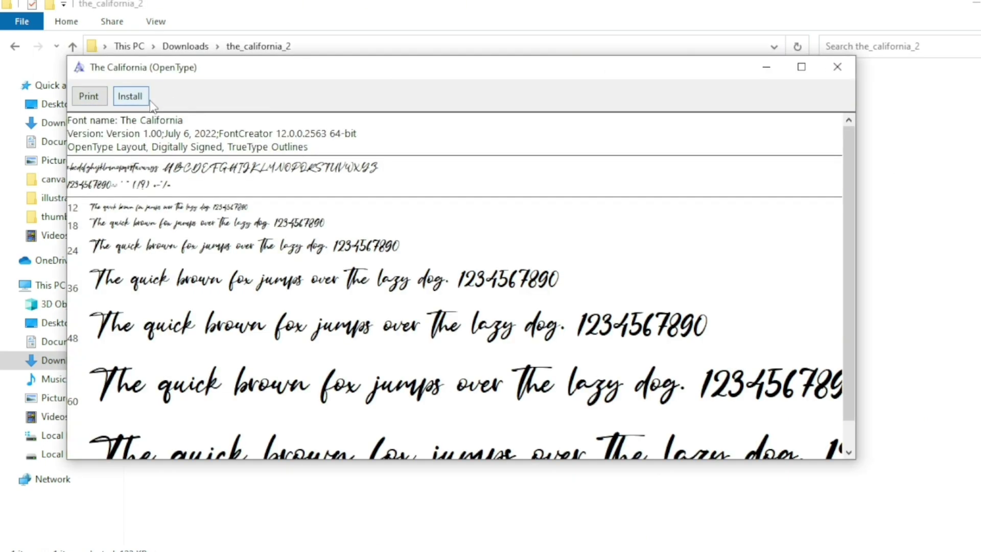
{"action": "left_click", "coordinate": [130, 97]}
- Change the lower-left script Illustrator text's font to The California
{"action": "left_click", "coordinate": [395, 547]}
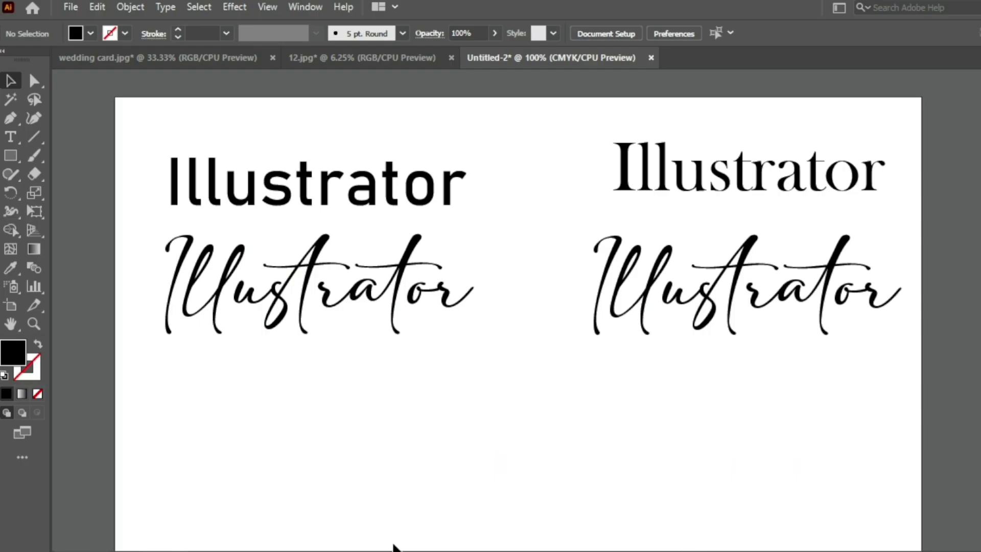
{"action": "left_click", "coordinate": [289, 287]}
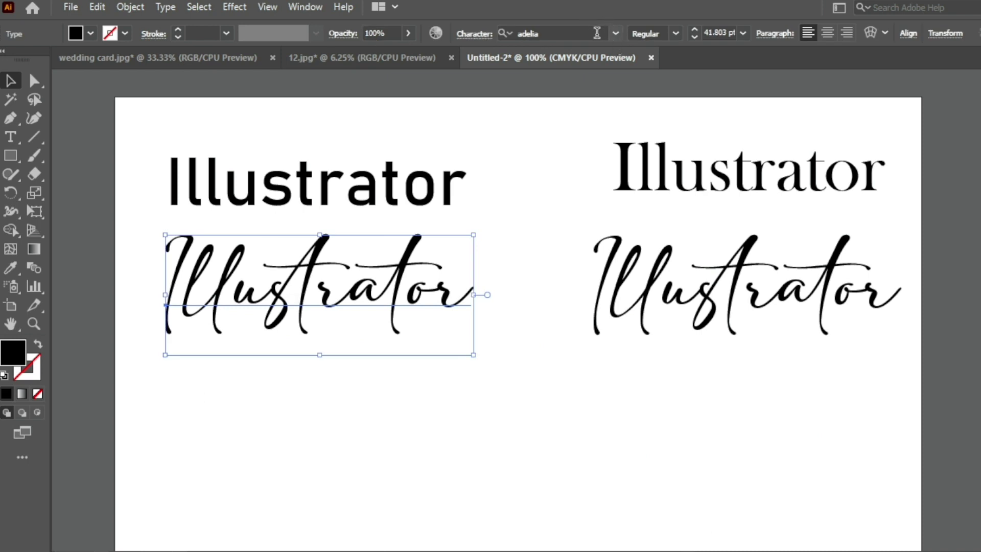
{"action": "left_click", "coordinate": [596, 33]}
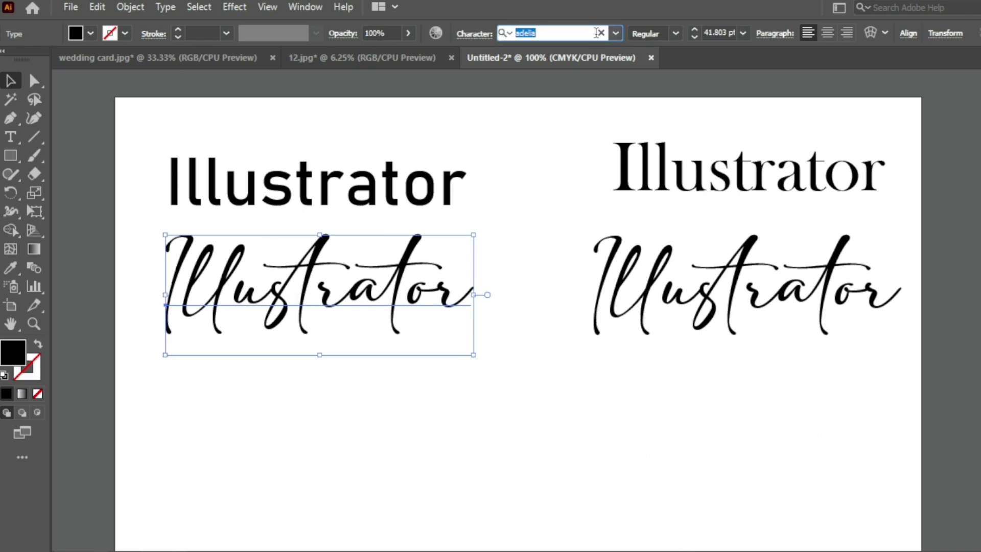
{"action": "type", "text": "the"}
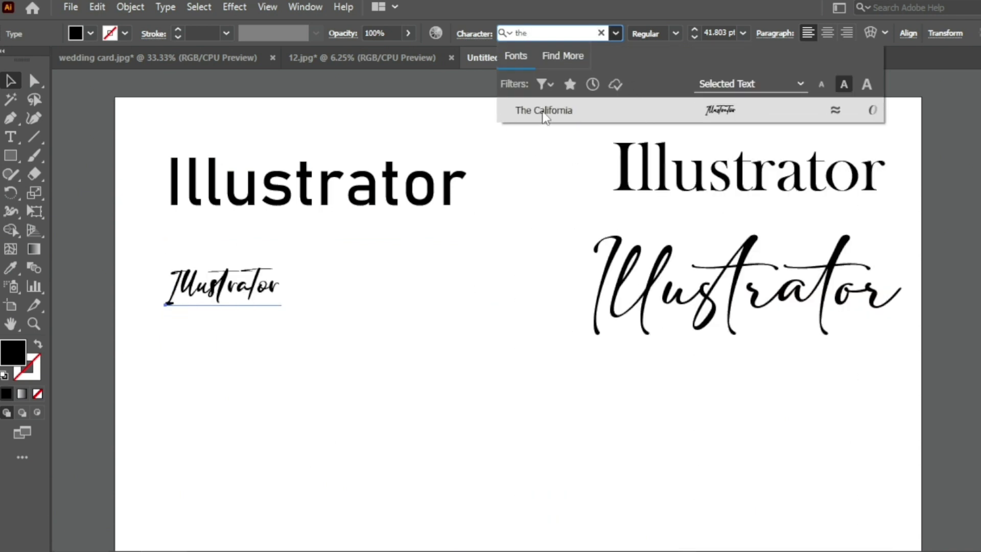
{"action": "left_click", "coordinate": [556, 116]}
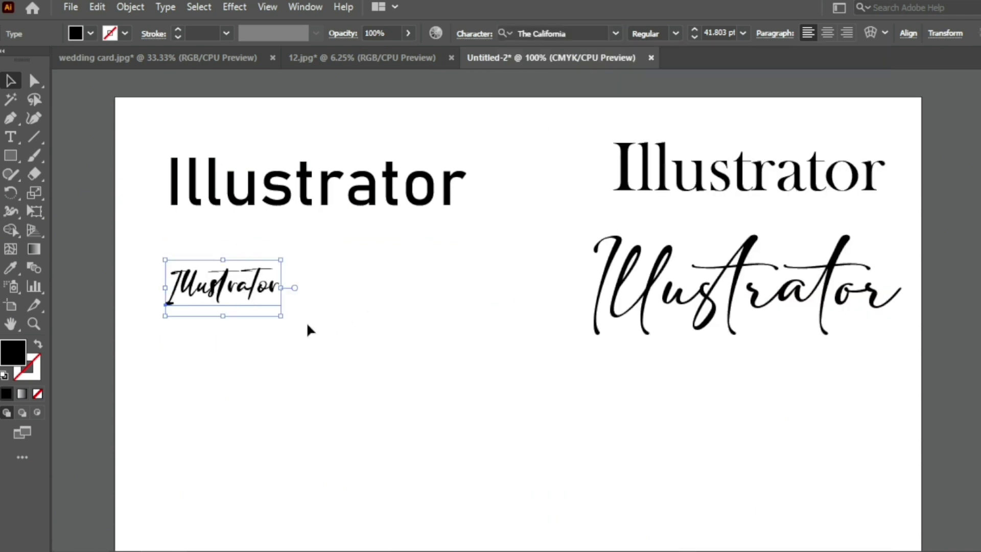
- Enlarge the script text to about 108.6 pt and move it up beneath the bold heading
{"action": "left_click_drag", "start_coordinate": [282, 318], "coordinate": [534, 409]}
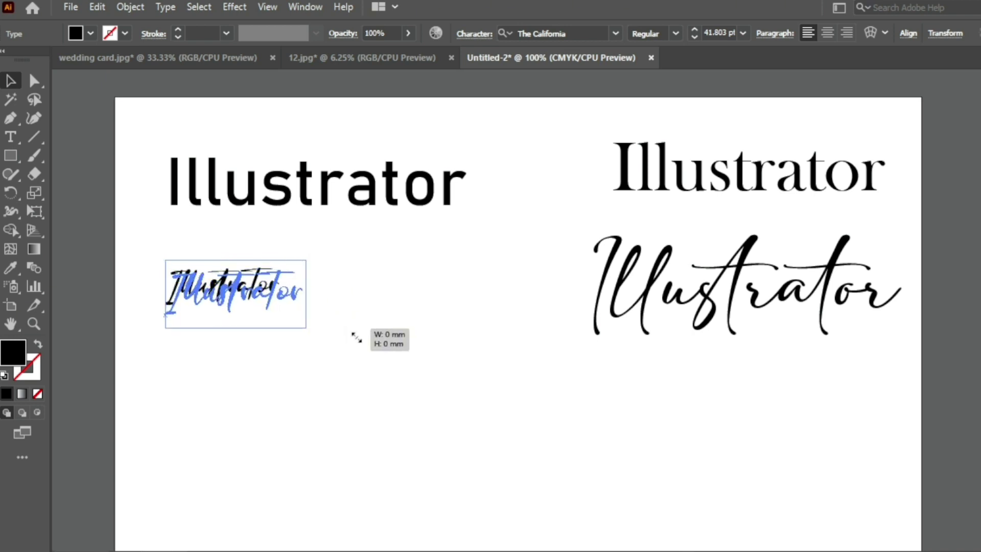
{"action": "left_click", "coordinate": [352, 373]}
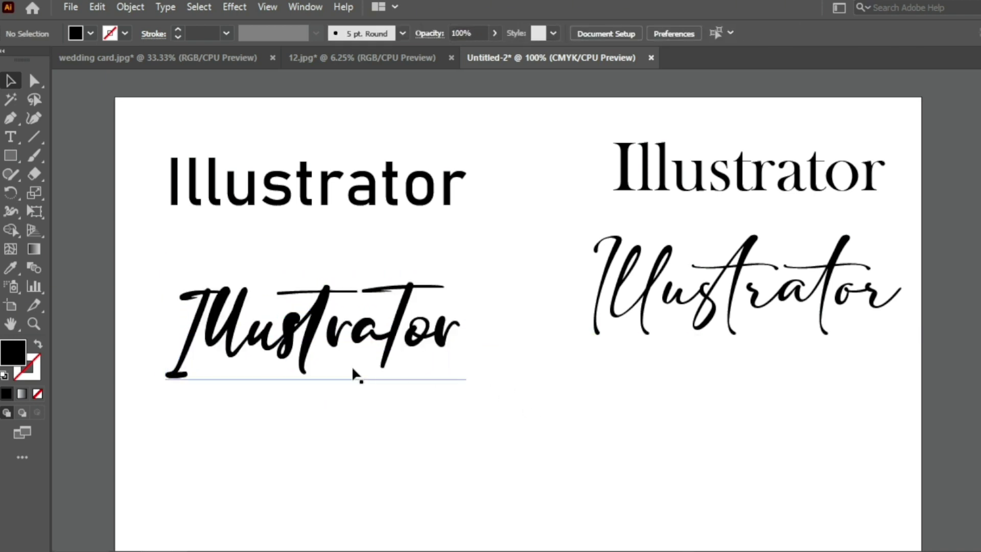
{"action": "left_click_drag", "start_coordinate": [301, 313], "coordinate": [302, 270]}
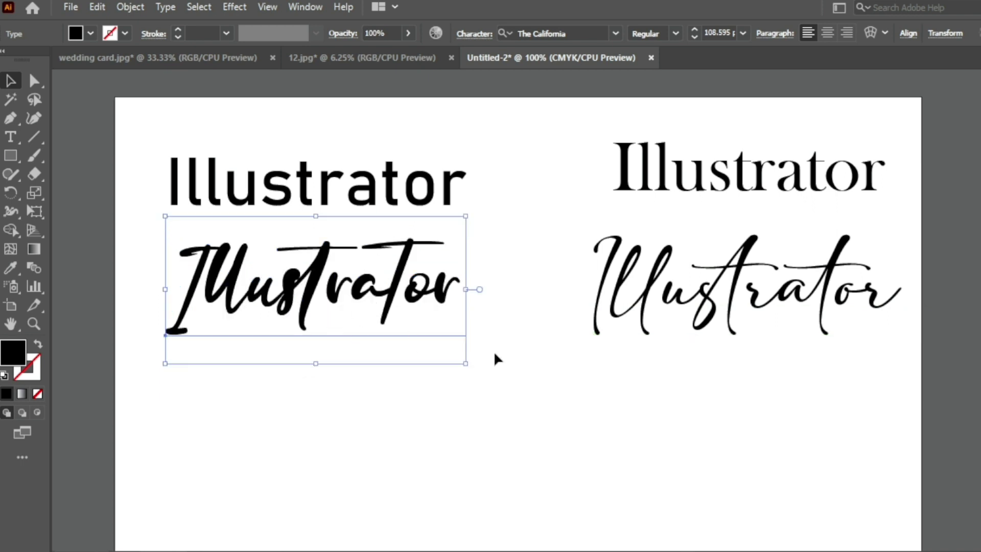
{"action": "left_click", "coordinate": [546, 382]}
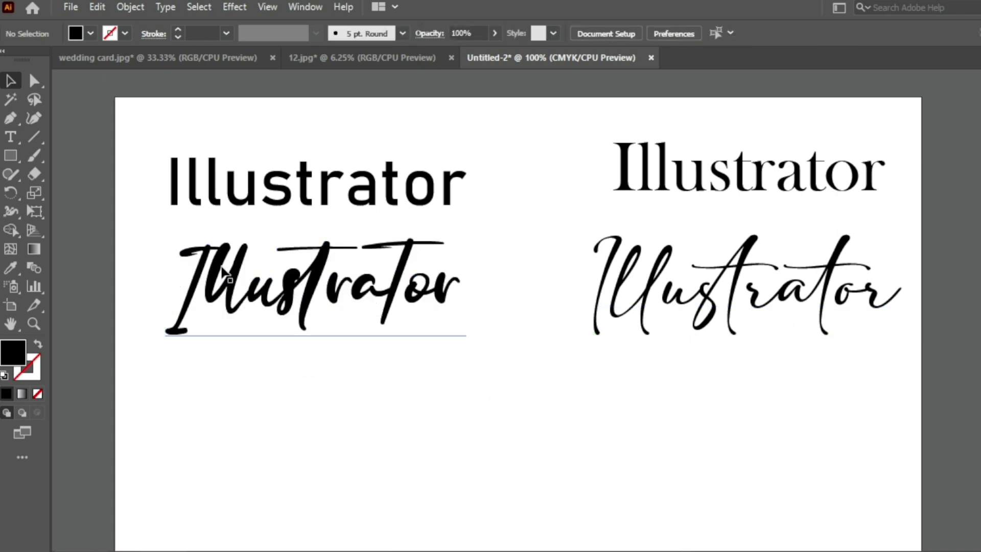
- Glance at the 12.jpg and wedding card.jpg documents, then return to Untitled-2
{"action": "left_click", "coordinate": [306, 58]}
{"action": "left_click", "coordinate": [219, 57]}
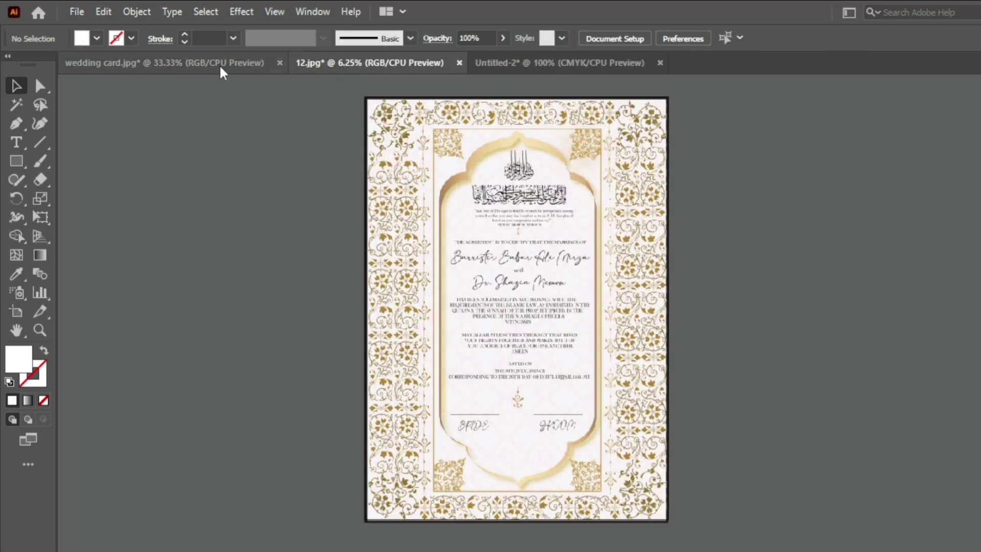
{"action": "left_click", "coordinate": [569, 63]}
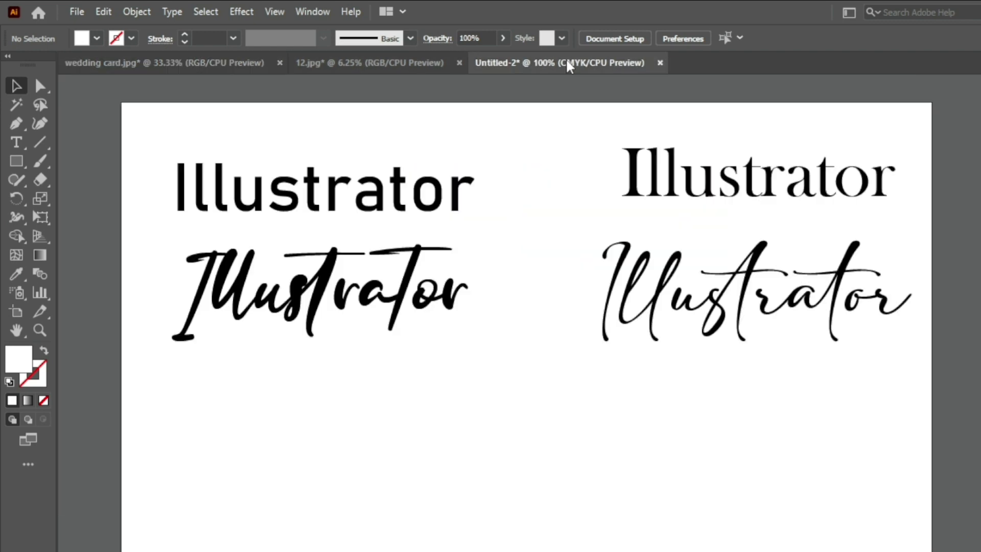